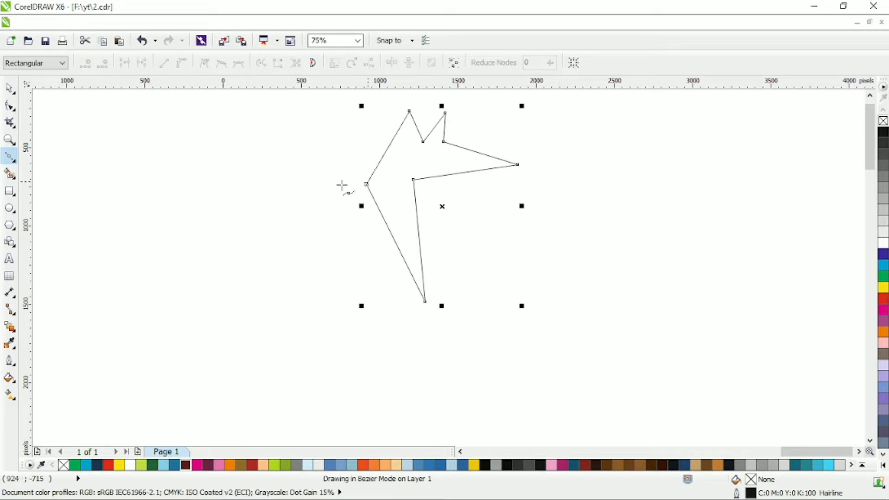
Move the angular fox outline slightly down and shift its back-of-neck node inward
left_click(9, 88)
left_click_drag(413, 162, 418, 190)
left_click(9, 105)
left_click_drag(290, 123, 572, 371)
left_click_drag(353, 199, 375, 224)
left_click_drag(373, 212, 380, 200)
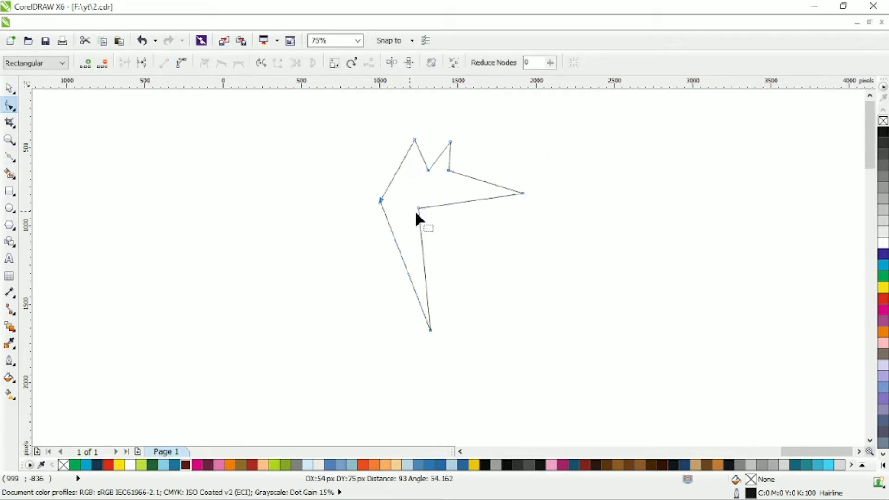
Reposition the outline's nose tip, front ear base and front ear tip nodes to refine the head
left_click(419, 209)
left_click_drag(523, 193, 519, 191)
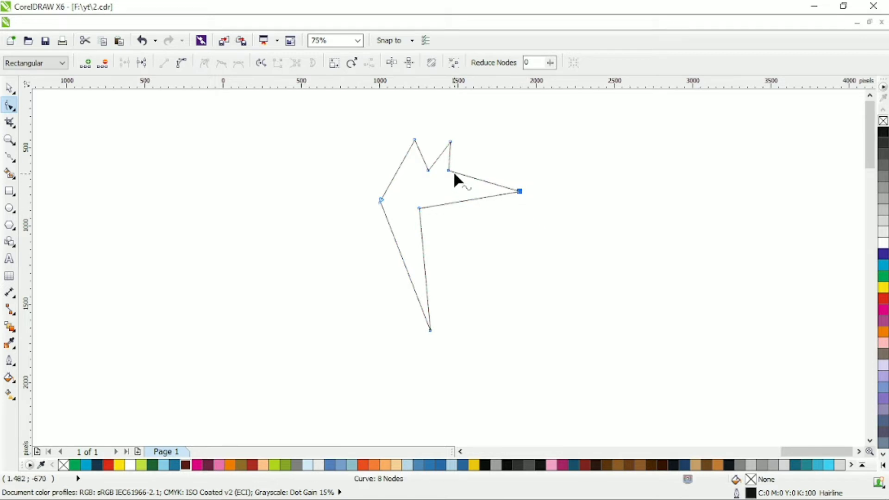
left_click_drag(448, 170, 454, 172)
left_click_drag(450, 143, 414, 136)
Convert all outline segments to curves and bow the outer and inner edges of the neck backwards
left_click_drag(345, 132, 560, 337)
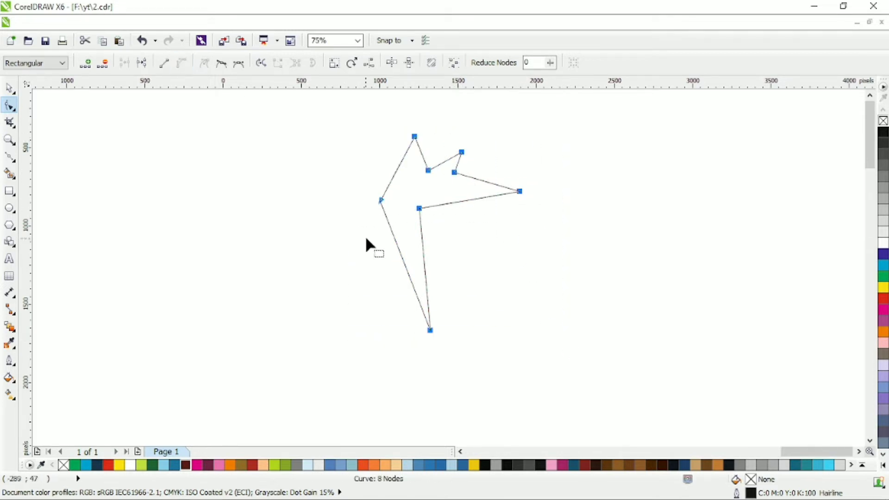
left_click(381, 201)
left_click_drag(403, 265, 357, 276)
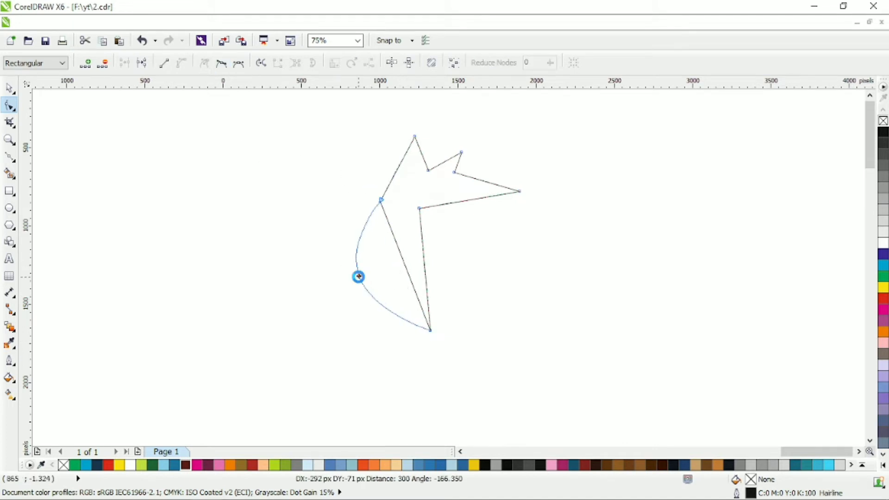
left_click_drag(423, 234, 402, 252)
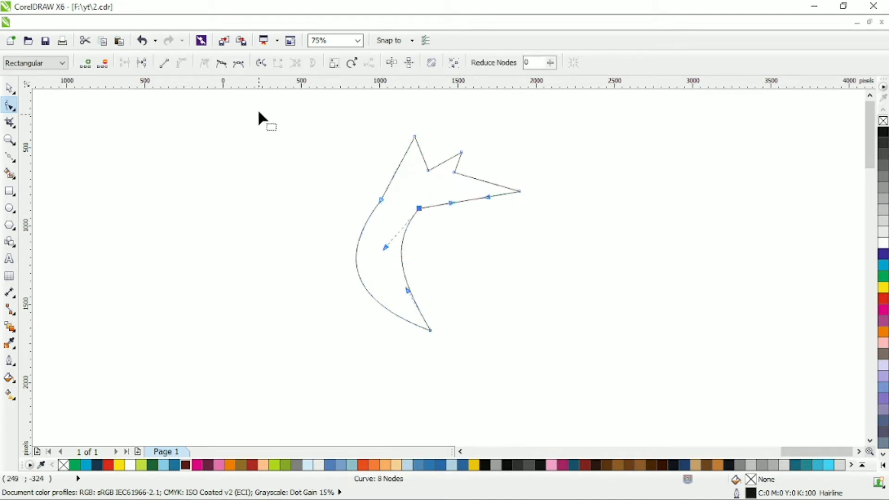
Make the throat node smooth, curve the lower jaw and pull the nose tip down with a curved snout top
left_click(222, 63)
left_click_drag(486, 199, 508, 212)
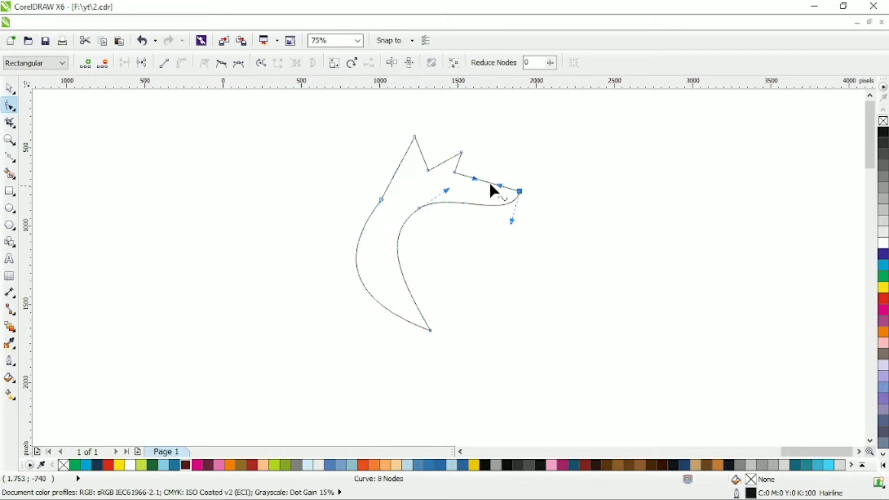
left_click_drag(488, 181, 509, 202)
left_click(479, 187)
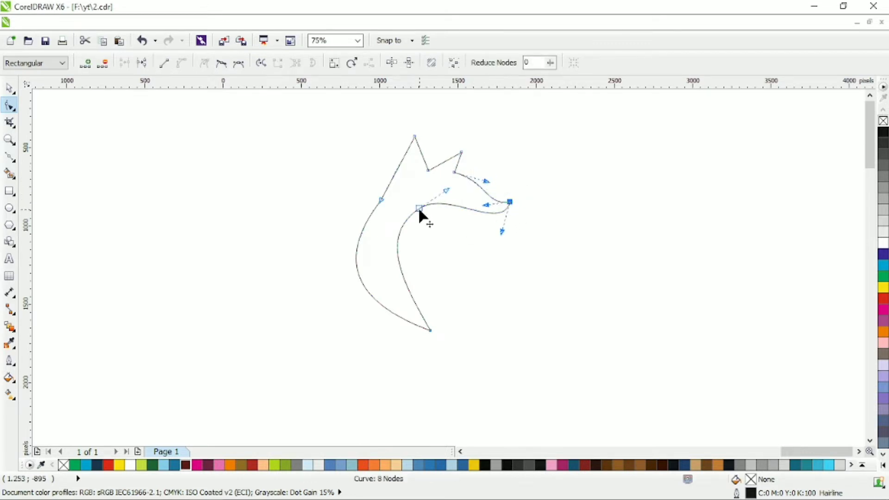
Adjust the throat node and the neck's lower tip with their handles to make a slimmer crescent
left_click_drag(419, 209, 437, 195)
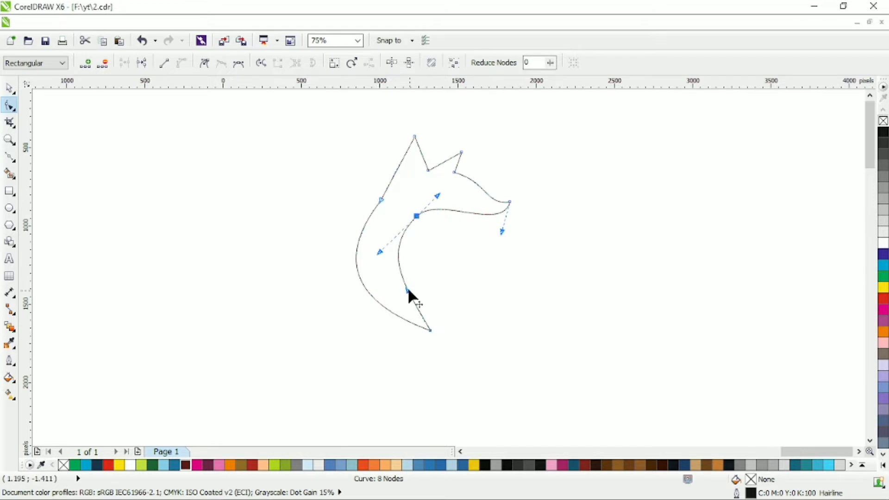
left_click_drag(407, 290, 396, 294)
left_click_drag(430, 330, 427, 336)
left_click_drag(351, 309, 376, 327)
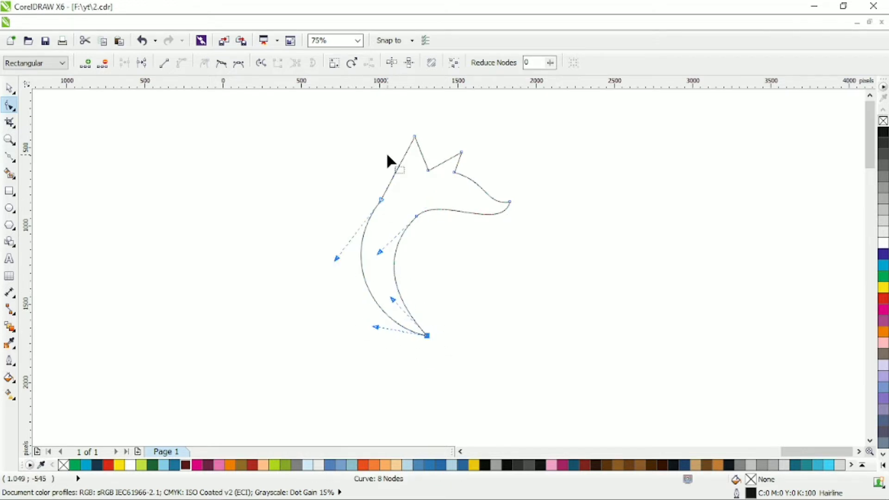
Bend the straight edges of both ears into curves
scroll(386, 152, "up", 2)
left_click_drag(411, 184, 393, 197)
left_click(460, 163)
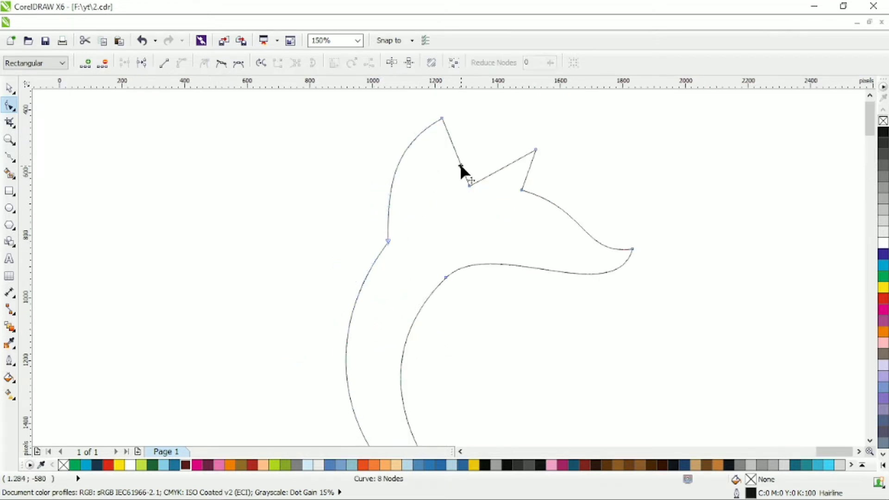
left_click_drag(460, 165, 526, 170)
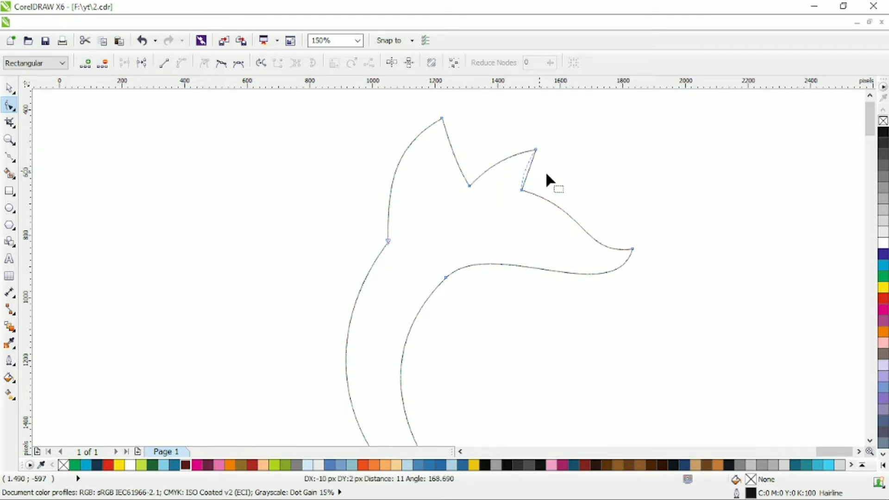
Fine-tune the outer curve handle at the neck's lower tip and reselect the fox outline
scroll(567, 177, "down", 1)
left_click(477, 209)
left_click_drag(465, 338, 466, 329)
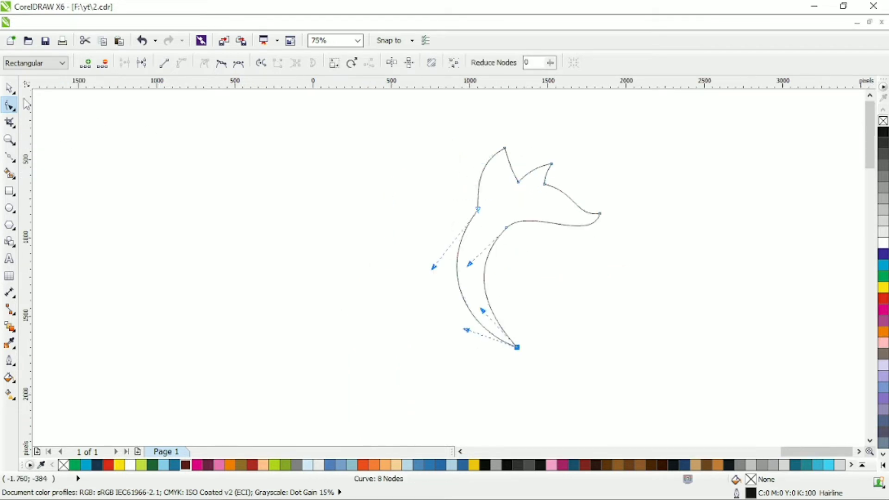
left_click(9, 88)
left_click(550, 255)
left_click(563, 221)
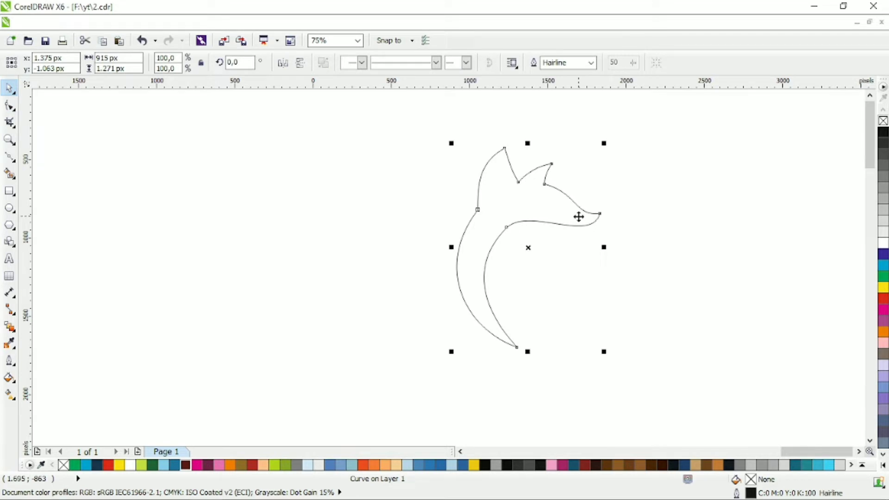
Add a node on the nape and form a pointed fur notch where the back ear meets the neck
left_click(9, 105)
scroll(478, 218, "up", 1)
double_click(468, 220)
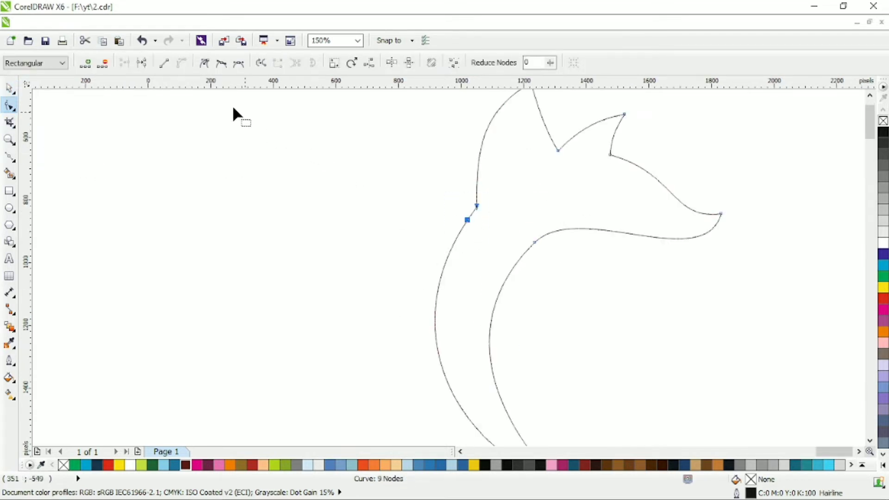
mouse_move(475, 205)
left_mouse_down()
mouse_move(488, 182)
mouse_move(481, 162)
mouse_move(477, 206)
left_mouse_up()
left_click(482, 202)
scroll(484, 203, "down", 1)
scroll(480, 205, "up", 1)
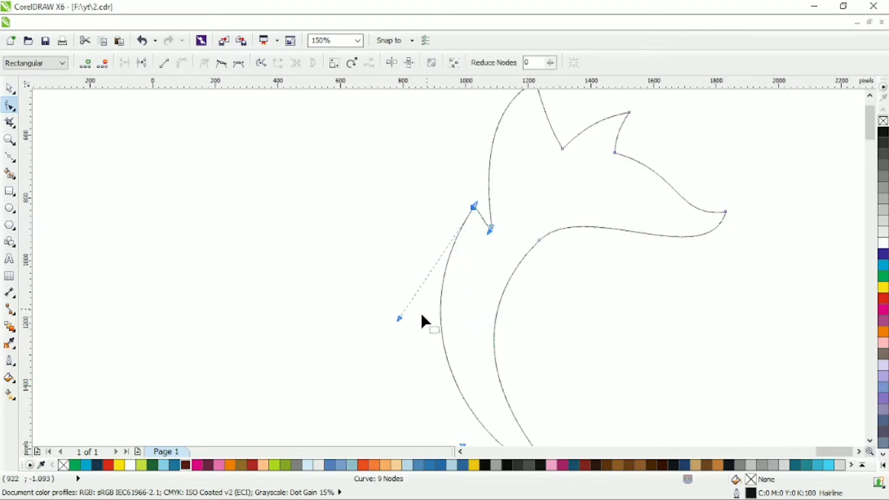
left_click_drag(401, 318, 408, 320)
scroll(471, 230, "down", 1)
left_click(9, 88)
left_click(641, 288)
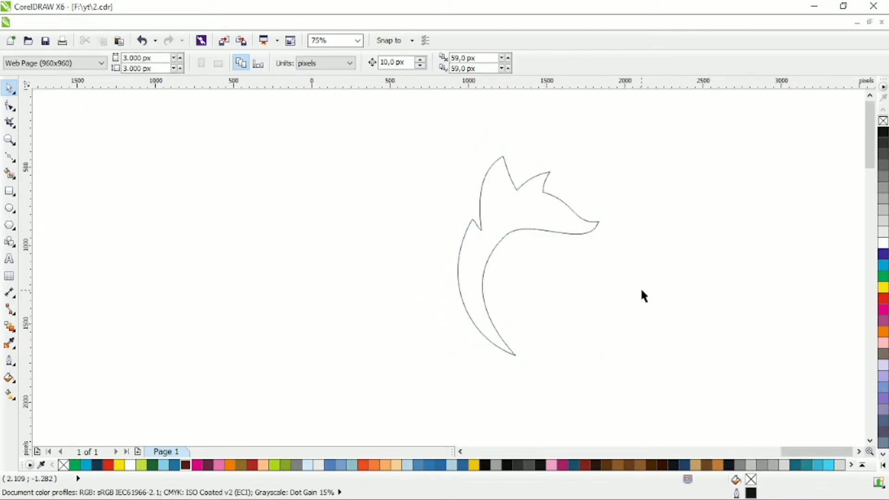
Add a node at the front ear's base and pull the adjacent brow node inward as a cusp
scroll(572, 226, "up", 1)
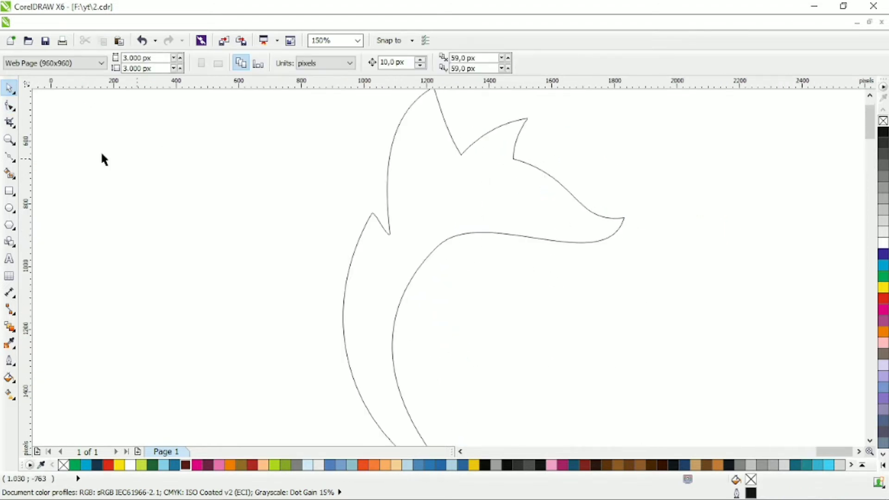
scroll(543, 162, "up", 1)
left_click(544, 158)
double_click(539, 139)
left_click_drag(566, 134, 502, 150)
left_click(205, 63)
Refine the curves of the snout's upper edge and the lower jaw with their handles
left_click(563, 204)
left_click_drag(634, 186, 636, 168)
left_click_drag(726, 395, 735, 406)
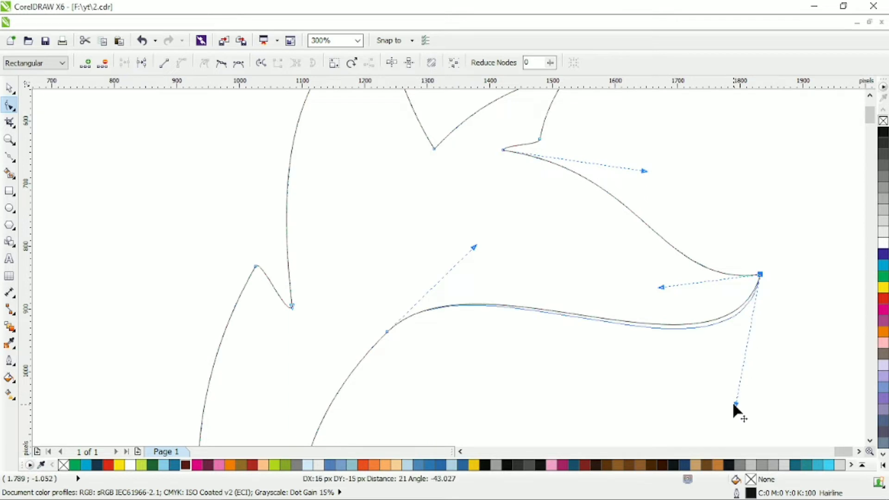
Draw a closed two-node Bezier shape inside the head for the eye and bow its edges into curves
left_click(9, 158)
left_click(581, 217)
left_click(509, 188)
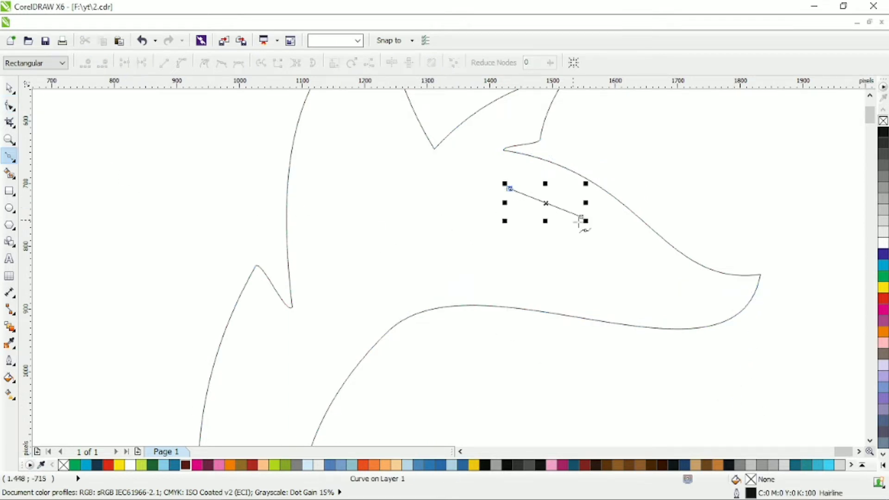
key("F10")
left_click_drag(547, 203, 539, 214)
left_click_drag(536, 200, 536, 189)
Adjust the eye's corner nodes and handles to form an almond shape
left_click_drag(582, 216, 568, 217)
mouse_move(517, 221)
left_mouse_down()
mouse_move(548, 201)
mouse_move(533, 220)
left_mouse_up()
left_click(515, 223)
left_click(567, 216)
left_click_drag(509, 208, 502, 209)
Select the eye shape and scale it down slightly
scroll(513, 208, "down", 1)
left_click(11, 87)
left_click(251, 161)
scroll(426, 171, "down", 1)
scroll(506, 186, "up", 1)
left_click(442, 192)
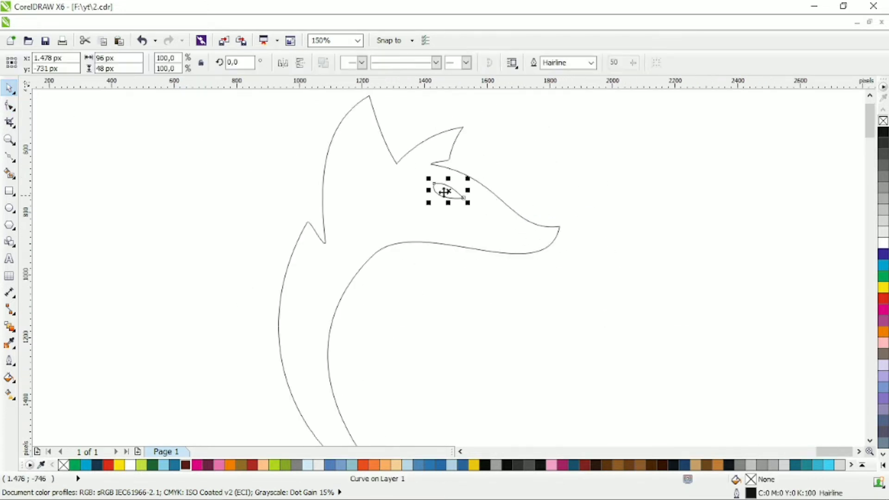
left_click_drag(431, 180, 435, 184)
Shorten the snout by moving the nose tip inward, reshape the brow curve and deselect the outline
left_click(367, 187)
left_click(11, 105)
left_click(559, 227)
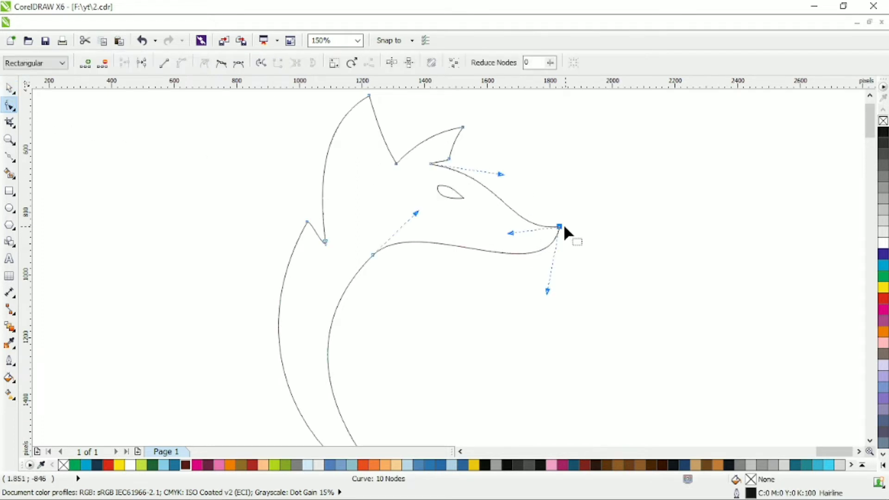
left_click_drag(560, 227, 532, 229)
left_click_drag(501, 175, 488, 170)
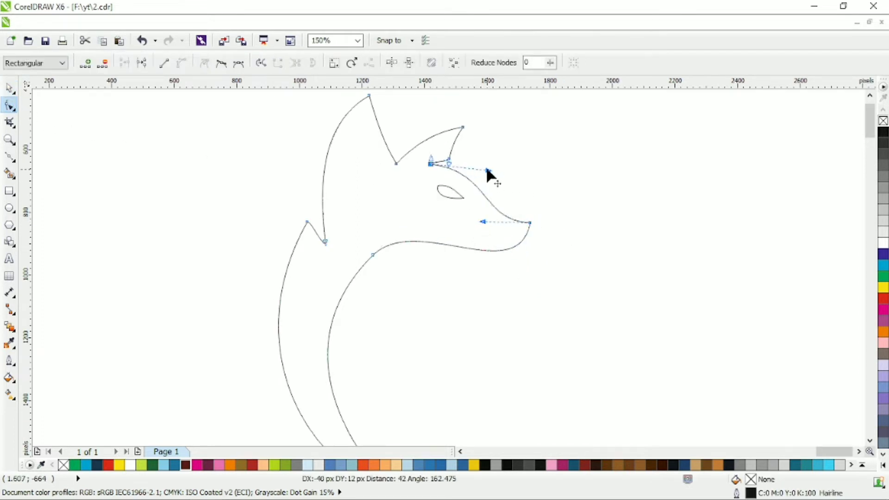
scroll(525, 225, "down", 1)
left_click(9, 88)
left_click(212, 181)
scroll(383, 243, "down", 1)
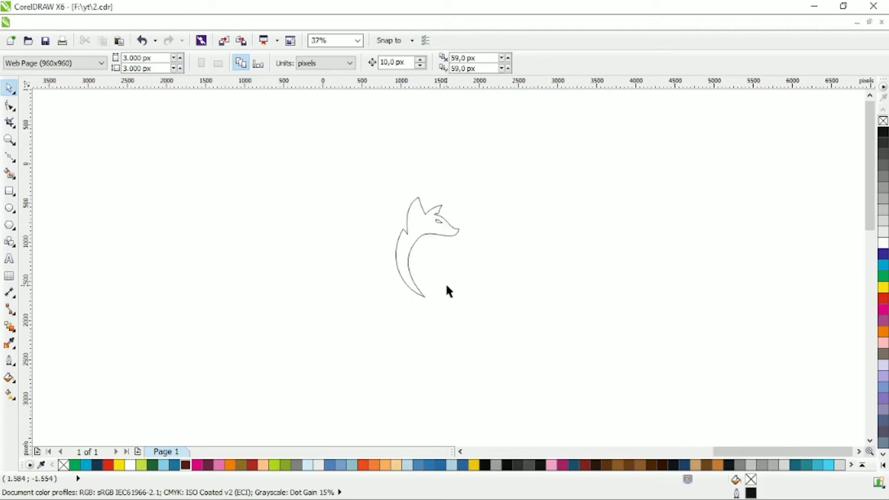
Draw a closed two-node Bezier path running diagonally from below the throat to the fox's rear
scroll(445, 283, "up", 1)
left_click(9, 156)
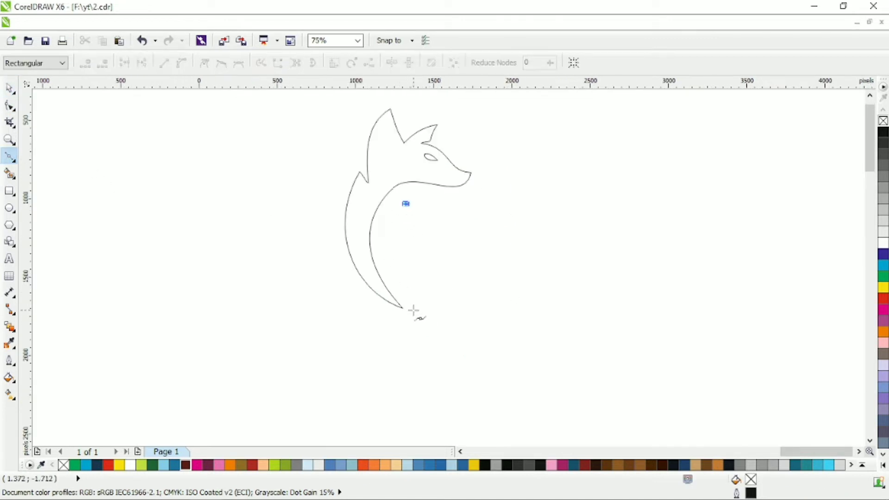
left_click(485, 320)
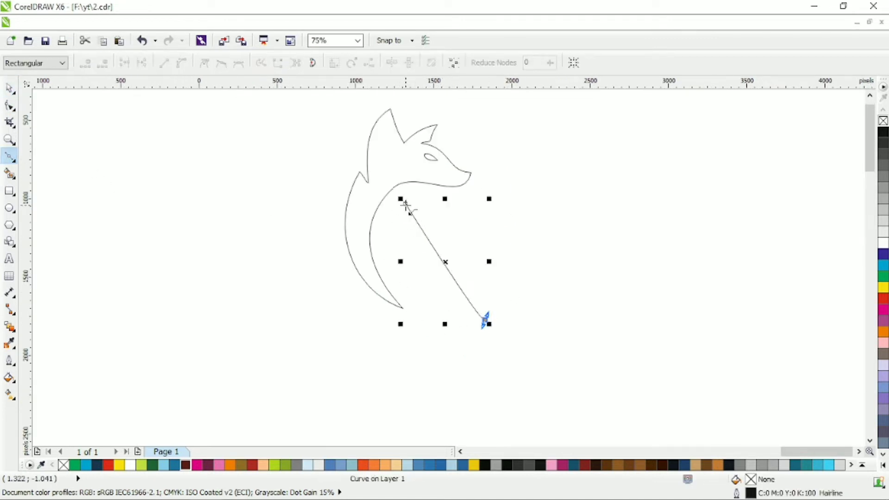
left_click(9, 106)
Convert the diagonal path's segments to curves and bow them apart into a teardrop-shaped body
left_click_drag(267, 169, 581, 363)
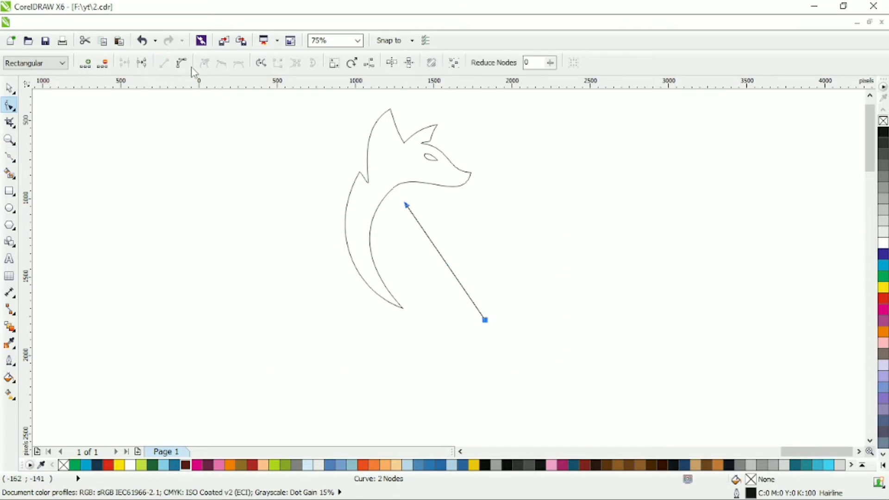
left_click_drag(445, 262, 416, 274)
left_click_drag(393, 193, 430, 223)
left_click_drag(418, 293, 515, 278)
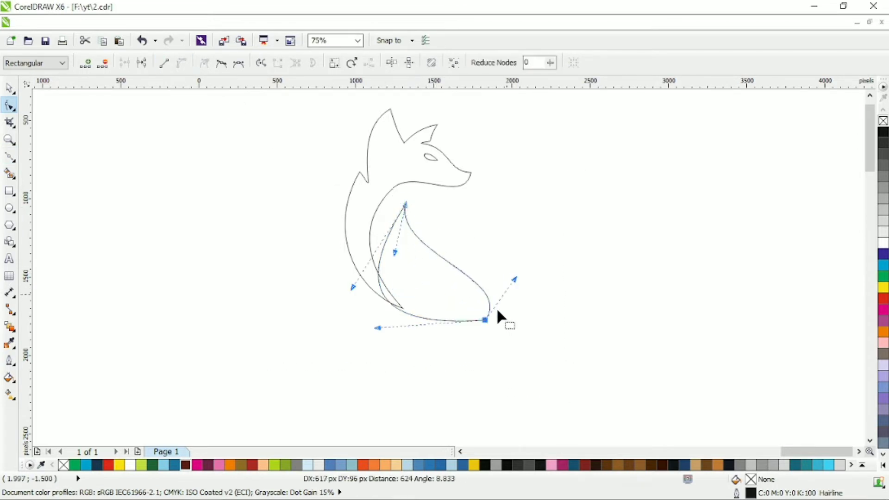
Move the body's top node toward the chin, shift its rear node and reshape the front edge
left_click_drag(485, 319, 491, 318)
left_click(393, 334)
left_click_drag(405, 205, 422, 199)
left_click_drag(411, 246, 417, 225)
left_click_drag(369, 281, 362, 264)
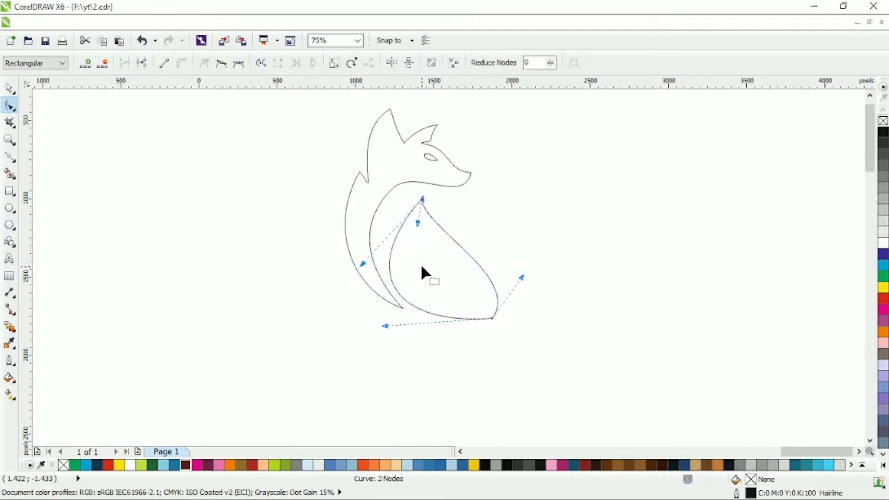
Refine the body's back curve by adjusting the top handle, the rear node and the rear handle
left_click(444, 283)
left_click_drag(409, 184, 420, 256)
left_click_drag(492, 318, 498, 322)
left_click_drag(528, 280, 531, 262)
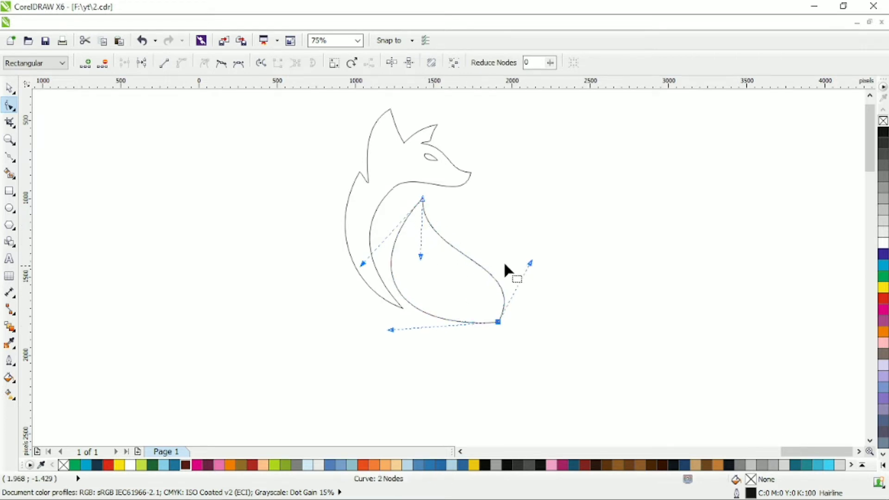
left_click(485, 262)
Draw a closed two-node Bezier path for the tail from the body's rear out past the neck
left_click(9, 156)
left_click(500, 315)
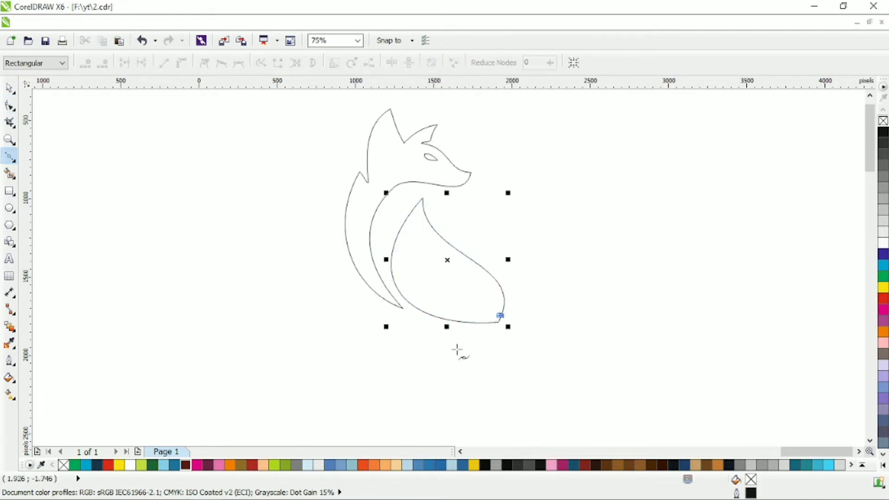
left_click(241, 285)
Convert the tail path's segments to curves and bow both the lower and upper edges downward
left_click(9, 106)
left_click_drag(193, 226, 538, 347)
left_click(181, 62)
left_click(407, 335)
left_click_drag(366, 299, 371, 375)
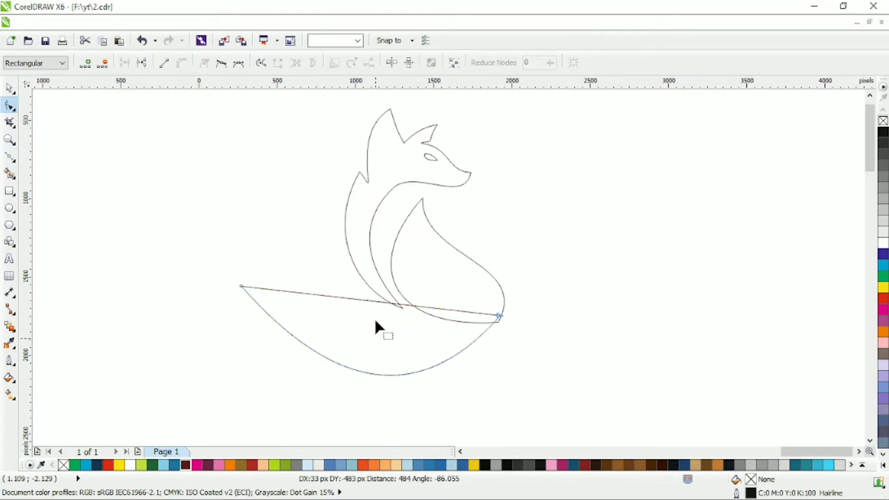
left_click_drag(371, 300, 376, 317)
Align the tail's rear node with the body's edge and round out the curve below it
left_click_drag(499, 316, 497, 304)
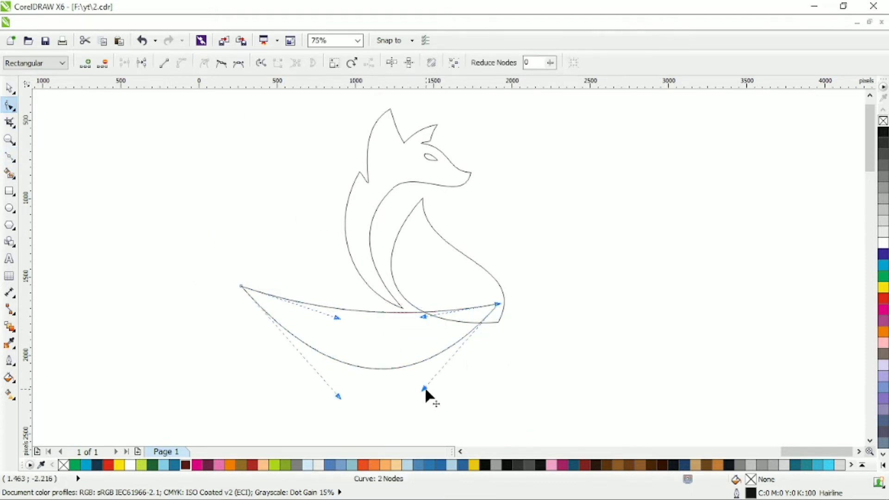
left_click_drag(424, 388, 466, 400)
left_click_drag(497, 304, 503, 308)
Add a node on each of the tail's upper and lower edges, then lower the tip and curve it
double_click(356, 312)
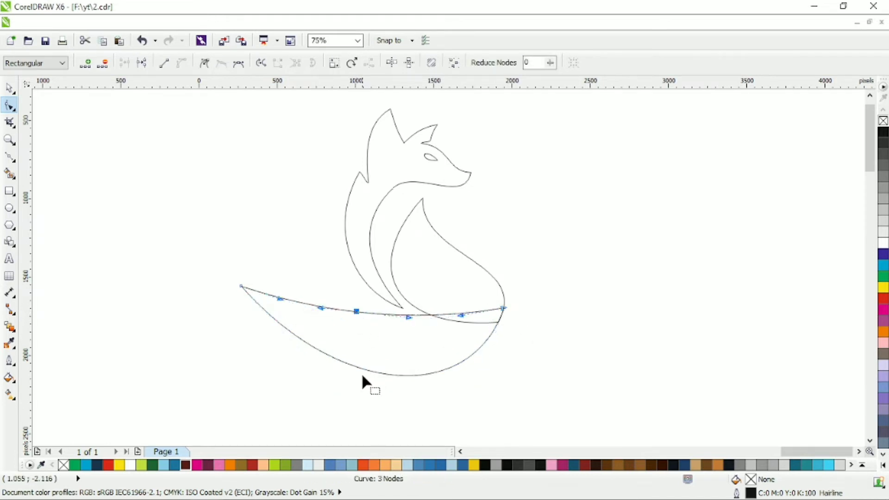
double_click(361, 368)
left_click_drag(241, 286, 209, 330)
left_click_drag(247, 342, 282, 252)
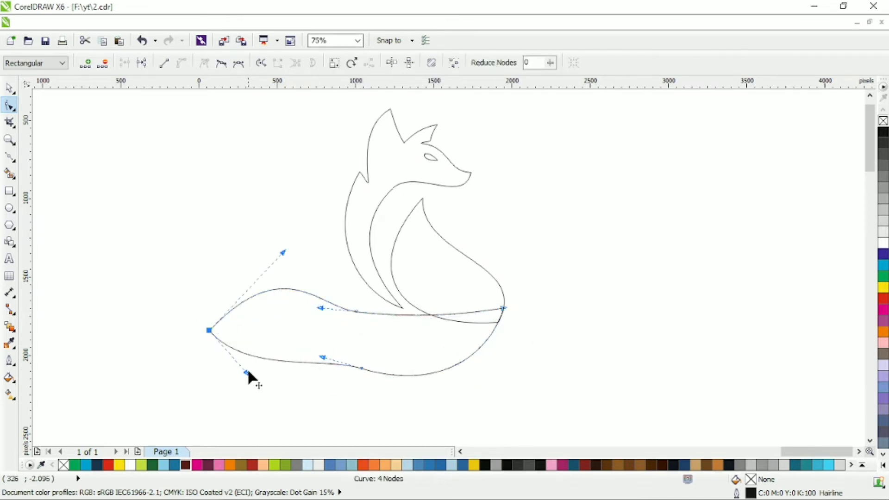
left_click_drag(247, 372, 270, 291)
Lower the added node on the tail's bottom edge slightly and adjust its handles to smooth the underside
mouse_move(361, 369)
left_mouse_down()
mouse_move(342, 404)
mouse_move(360, 375)
left_mouse_up()
left_click_drag(321, 364, 287, 357)
left_click(360, 375)
left_click_drag(423, 394, 445, 405)
left_click_drag(320, 361, 306, 359)
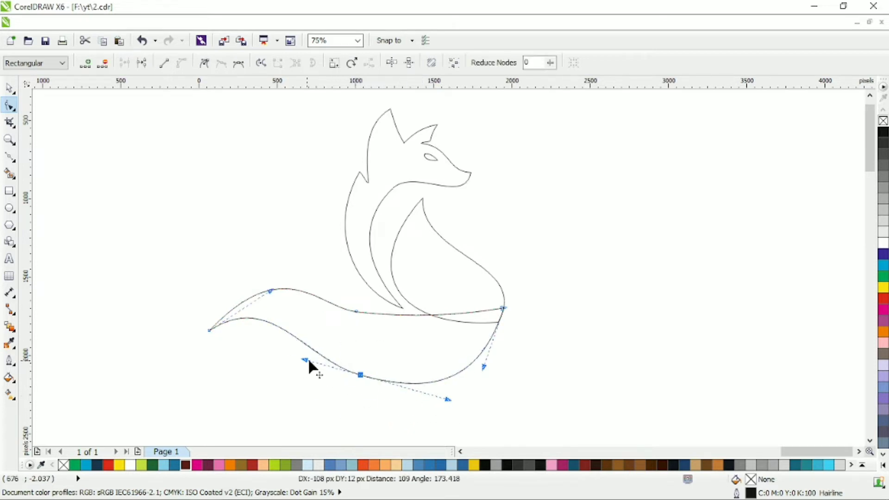
Shift the tail's underside node toward the tip and bend the tail's upper edge into a deeper dip in front of the rear
left_click_drag(360, 375, 334, 373)
left_click_drag(379, 321, 381, 325)
left_click_drag(381, 325, 432, 352)
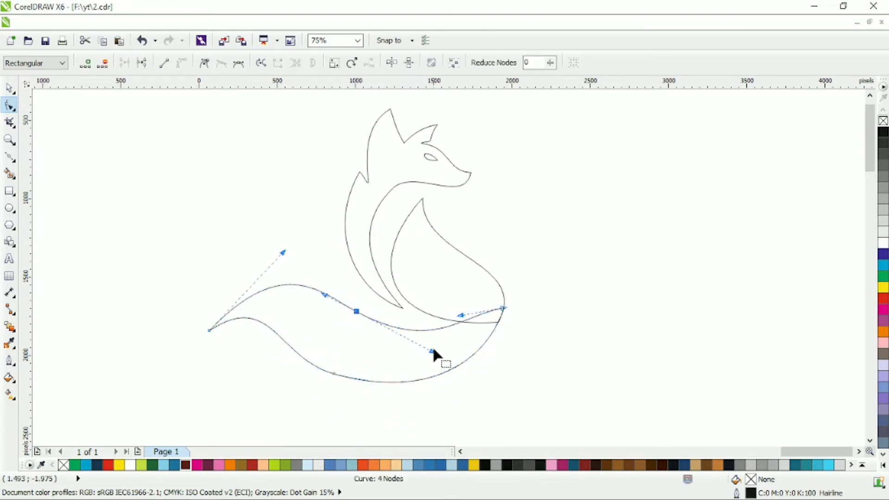
Add a raised node near the rear of the tail's upper edge, and move the tip inward with a steeper upper curve
double_click(469, 318)
mouse_move(469, 319)
left_mouse_down()
mouse_move(477, 303)
mouse_move(464, 336)
left_mouse_up()
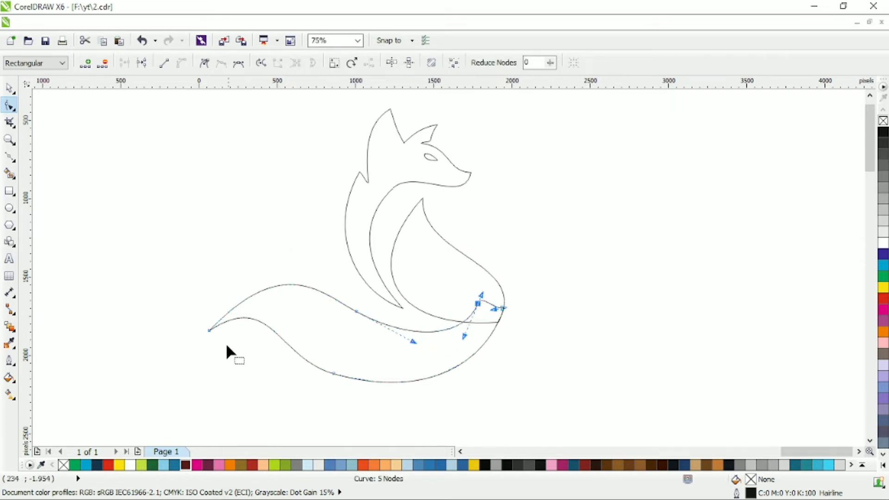
left_click_drag(210, 331, 223, 335)
left_click_drag(298, 256, 250, 234)
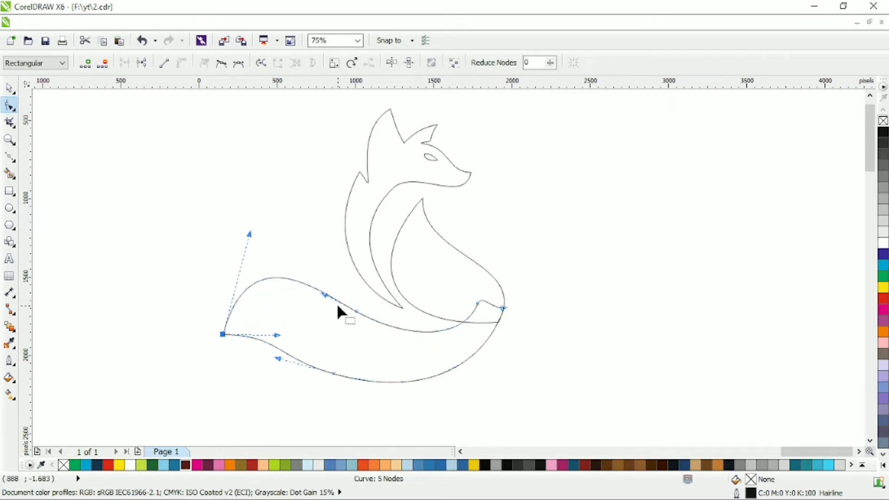
Raise the middle node of the tail's upper edge, shorten its rear handle, and nudge the tip slightly outward
left_click_drag(356, 311, 366, 296)
left_click_drag(408, 344, 401, 323)
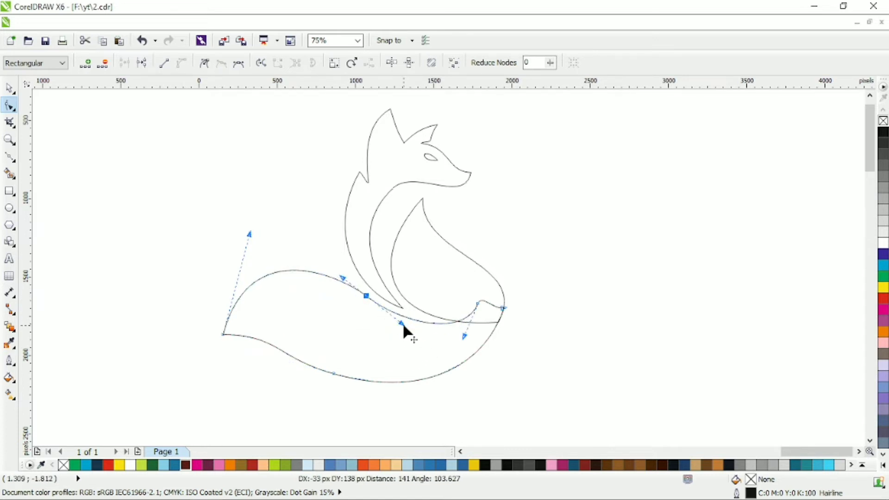
left_click_drag(365, 296, 367, 300)
left_click_drag(223, 334, 218, 335)
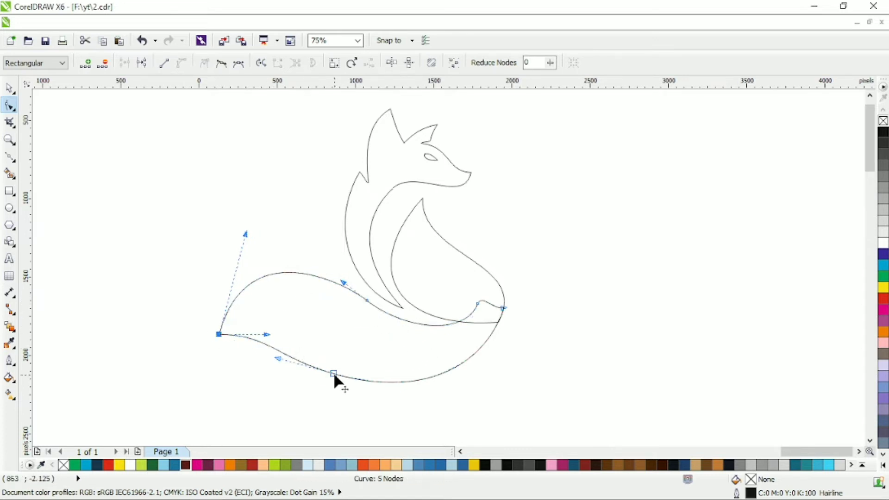
Raise the tail's underside node slightly and shorten its handles to smooth the lower edge
left_click_drag(333, 373, 342, 369)
left_click_drag(429, 394, 417, 393)
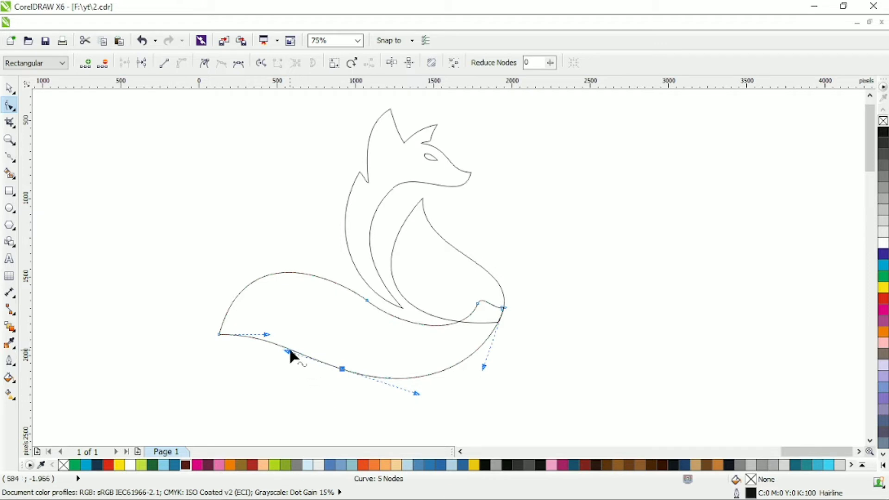
left_click_drag(288, 350, 303, 351)
Move the neck's pointed lower end slightly rearward and adjust its handle to slim the strand
left_click(381, 286)
left_click_drag(403, 308, 402, 298)
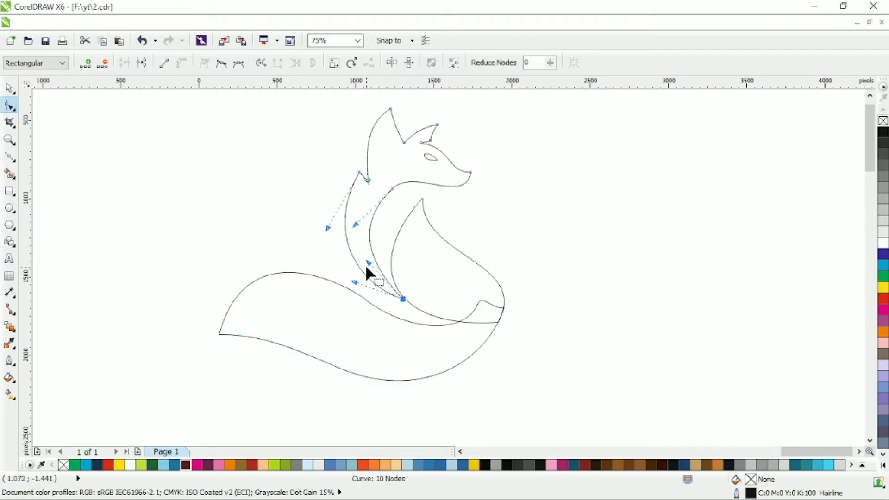
left_click(368, 267)
left_click(403, 299)
left_click_drag(369, 264, 360, 272)
left_click_drag(402, 299, 409, 308)
left_click_drag(410, 308, 412, 309)
Add nodes near the top of the body's front edge and shape them into a small pointed fur notch
left_click(411, 241)
left_click(403, 224)
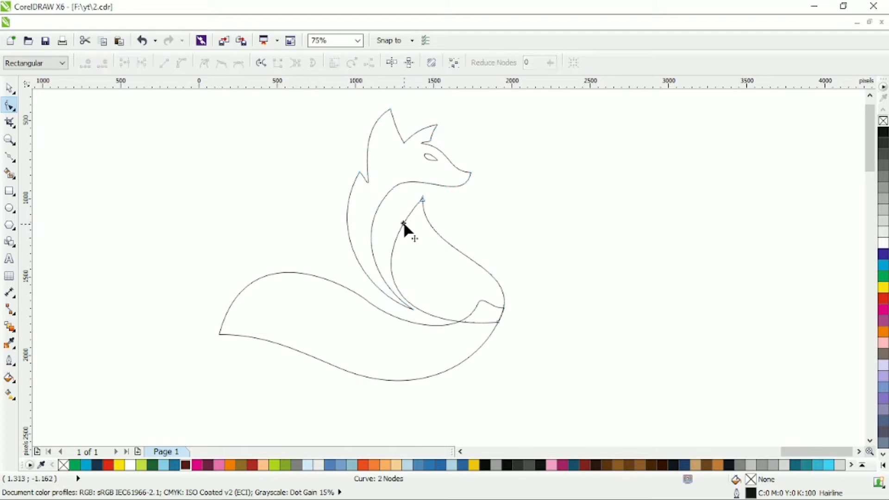
double_click(403, 223)
left_click_drag(402, 241, 401, 274)
left_click(401, 271)
scroll(400, 217, "up", 1)
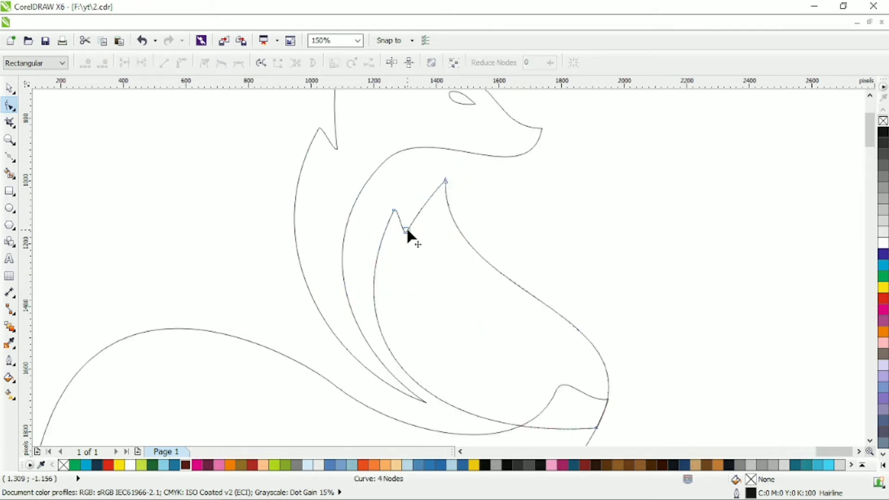
Bow the segment between the fur notch and the body's upper tip outward, and finish editing the body's nodes
left_click(406, 230)
mouse_move(419, 215)
left_mouse_down()
mouse_move(416, 201)
mouse_move(440, 179)
mouse_move(413, 194)
mouse_move(407, 211)
left_mouse_up()
scroll(407, 210, "down", 1)
left_click_drag(421, 247, 422, 255)
left_click(9, 87)
left_click(134, 149)
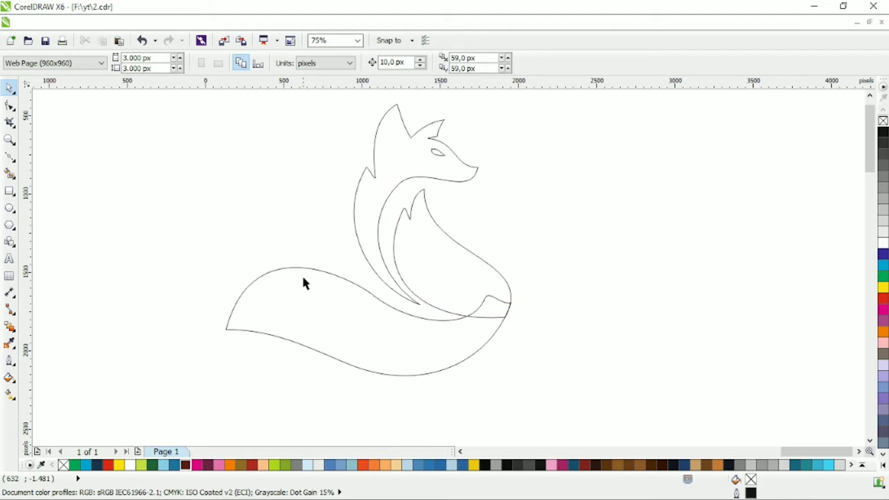
Draw a closed nine-point jagged outline over the tail's tip with straight segments
left_click(17, 154)
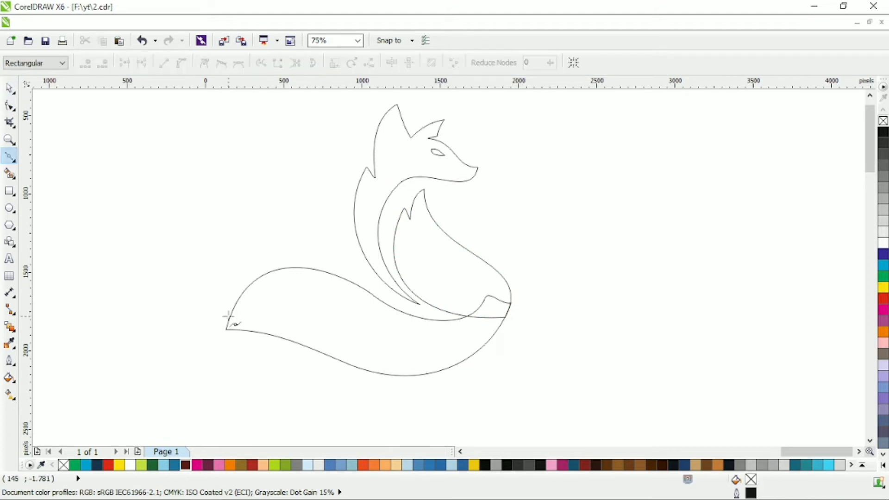
left_click(312, 280)
left_click(369, 319)
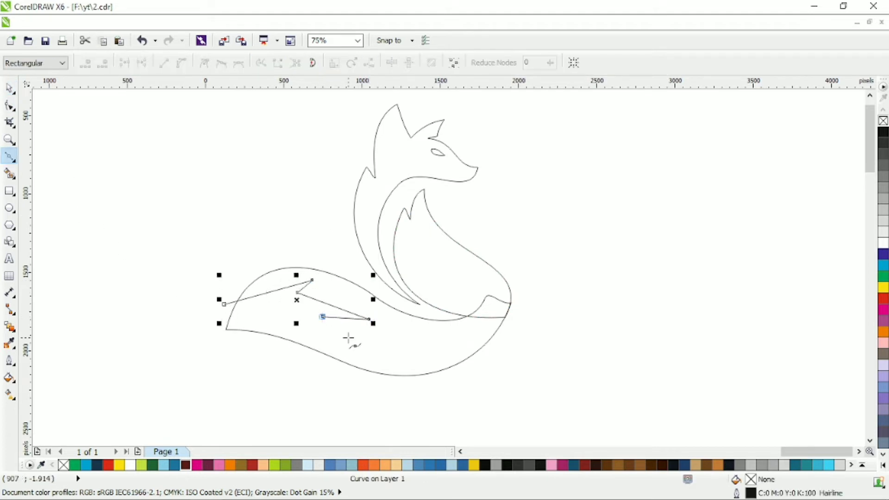
left_click(308, 353)
left_click(244, 357)
left_click(208, 331)
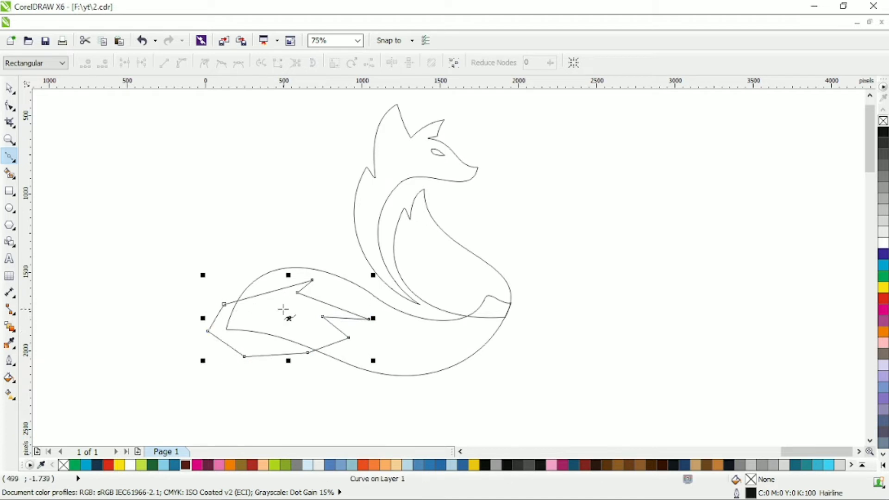
Convert the jagged outline's segments to curves and bend its inner edges into pointed fur tufts
key("F10")
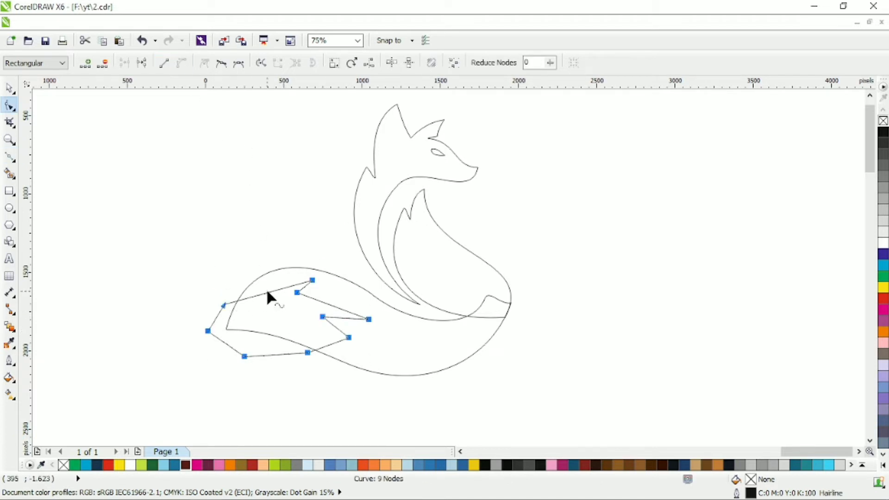
left_click(266, 288)
mouse_move(339, 317)
left_mouse_down()
mouse_move(319, 312)
mouse_move(339, 323)
mouse_move(324, 342)
mouse_move(300, 345)
mouse_move(324, 326)
left_mouse_up()
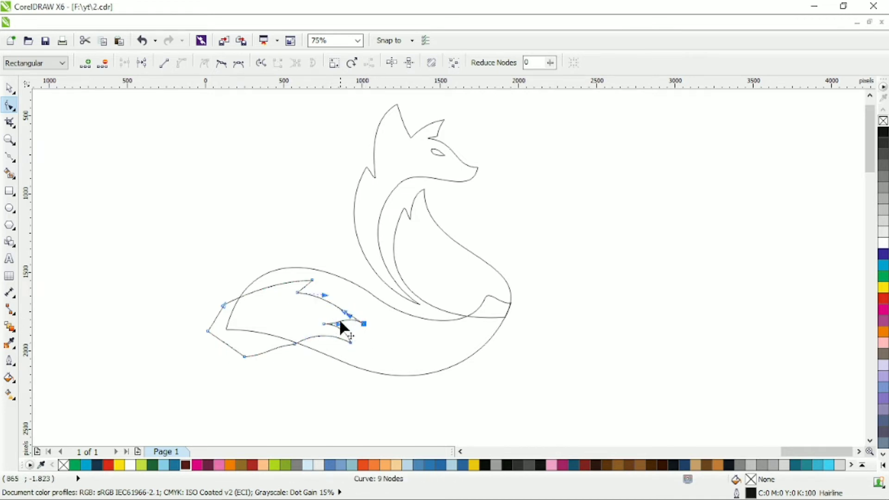
Refine the middle tuft's handles, bow the outline's top edge, and curve the short edge of the upper tuft
scroll(339, 318, "up", 2)
left_click_drag(338, 319, 347, 319)
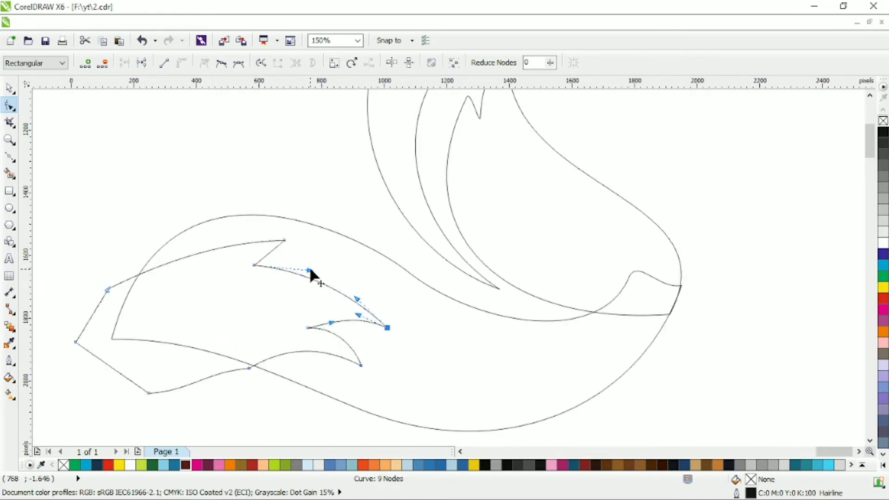
left_click_drag(256, 267, 240, 226)
left_click_drag(278, 254, 254, 260)
scroll(312, 292, "down", 1)
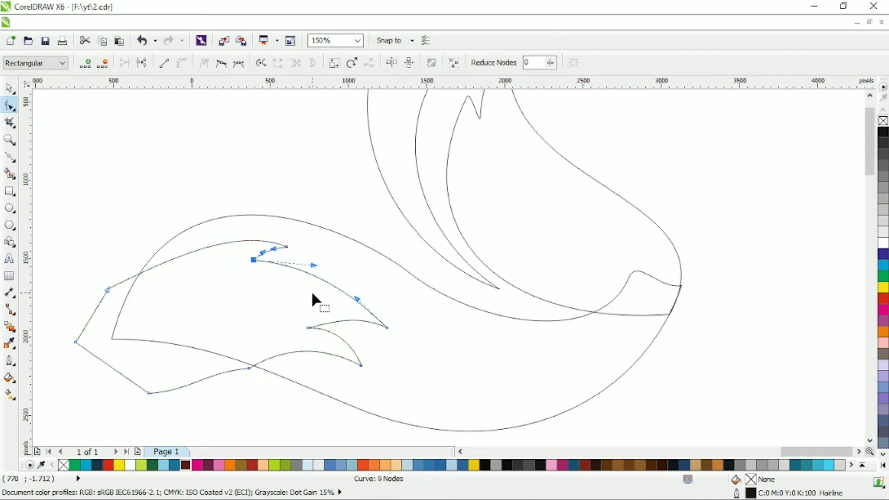
Trim the tail with the jagged shape and delete the cutting shape
left_click(9, 88)
left_click(340, 285, "shift")
left_click(416, 63)
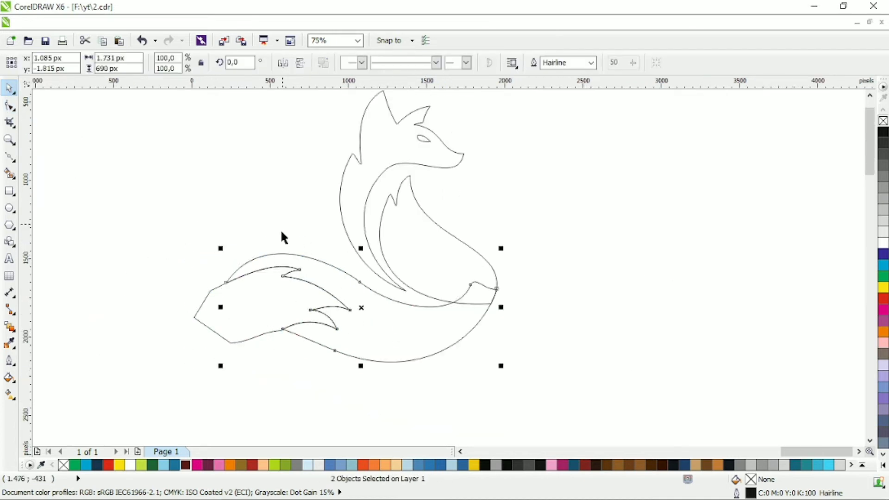
left_click(275, 277)
key("Delete")
Move the trimmed tail's upper tip outward and bow the curves on both sides of it upward
left_click(9, 105)
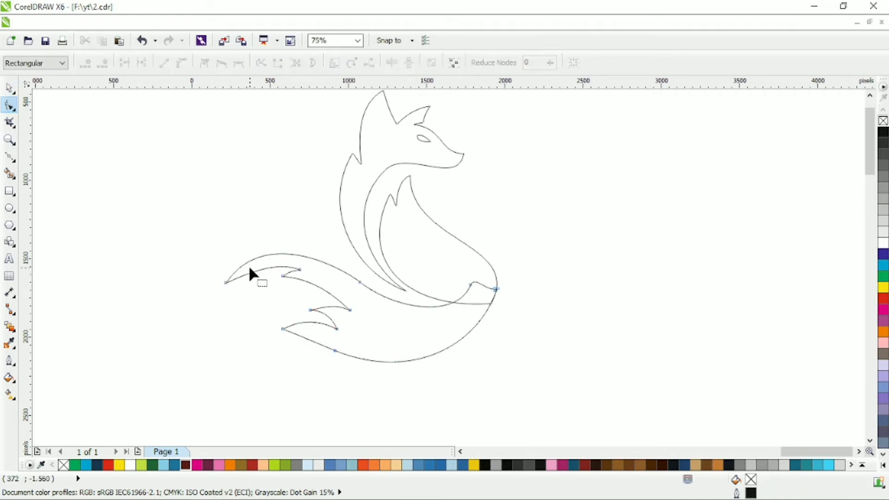
left_click(247, 264)
left_click_drag(226, 283, 220, 290)
left_click(214, 265)
left_click(220, 290)
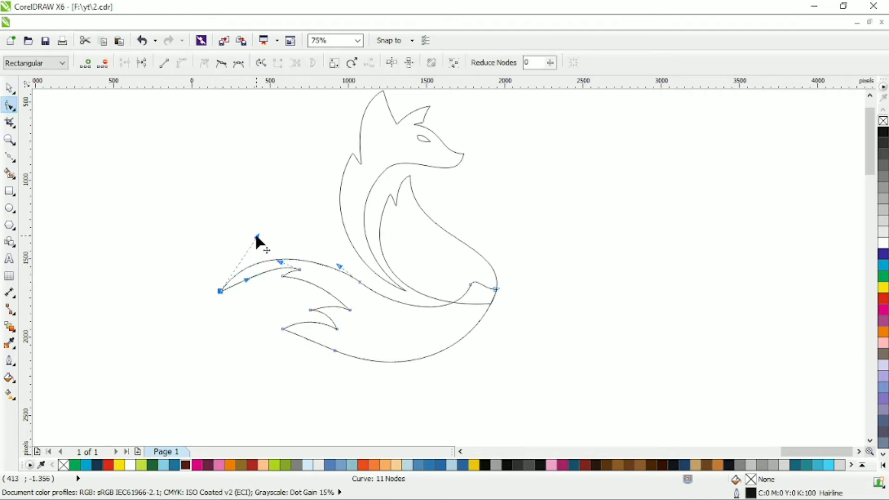
left_click_drag(258, 239, 259, 216)
left_click_drag(247, 279, 243, 266)
left_click(301, 295)
scroll(319, 296, "down", 1)
scroll(367, 267, "up", 1)
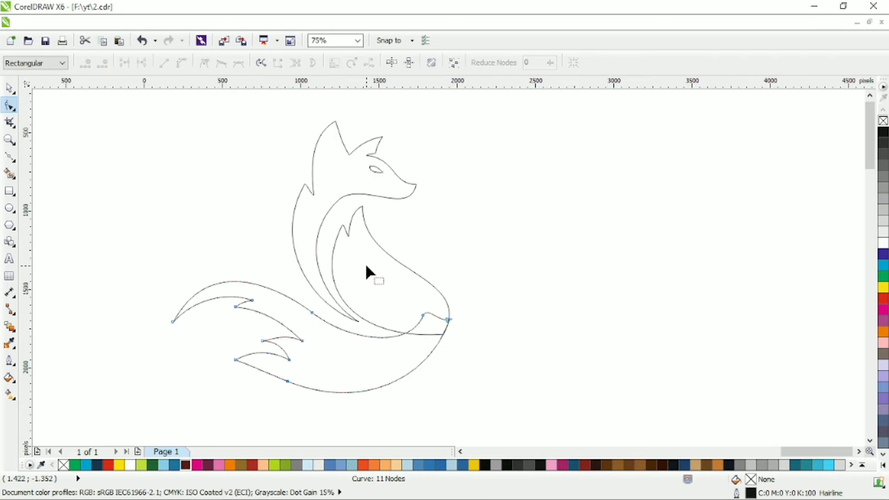
left_click(10, 89)
left_click(196, 203)
Try to weld all the fox's objects, including the eye, into one curve and undo it
scroll(196, 204, "down", 1)
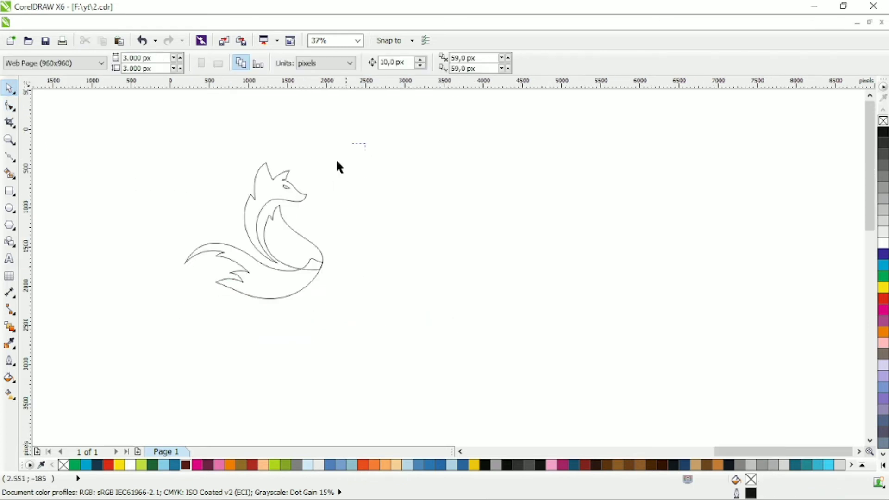
key("ctrl+a")
left_click(402, 64)
key("ctrl+z")
key("ctrl+shift+z")
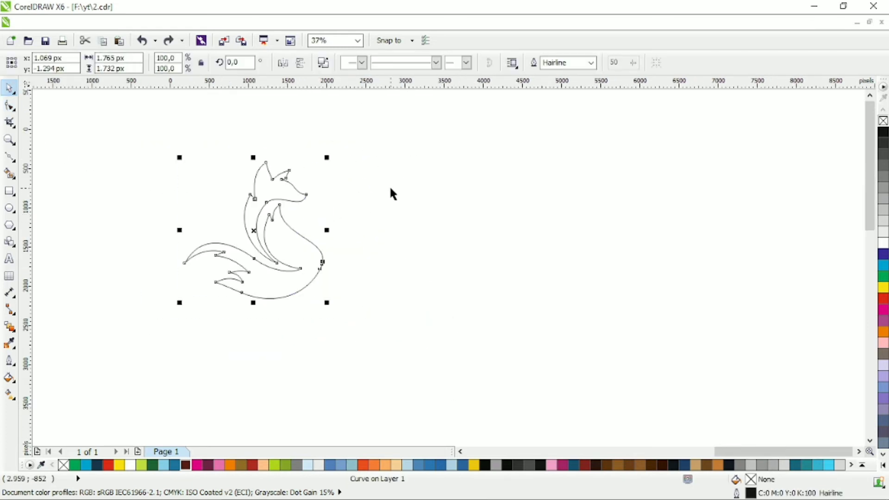
key("ctrl+z")
Weld the head, body and tail into one curve with the eye kept separate, and shift the fox to the right
left_click_drag(325, 180, 176, 313)
left_click_drag(331, 164, 173, 311)
left_click(402, 63)
left_click_drag(294, 243, 351, 243)
left_click(370, 214)
Delete the surplus nodes where the body meets the tail and adjust the remaining rear node's handle to smooth the back
scroll(372, 216, "up", 1)
left_click(318, 259)
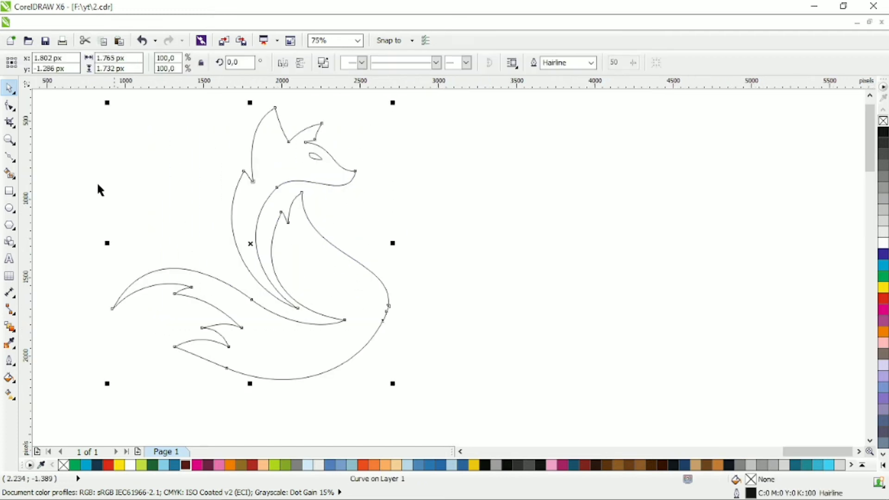
left_click(15, 113)
left_click(51, 105)
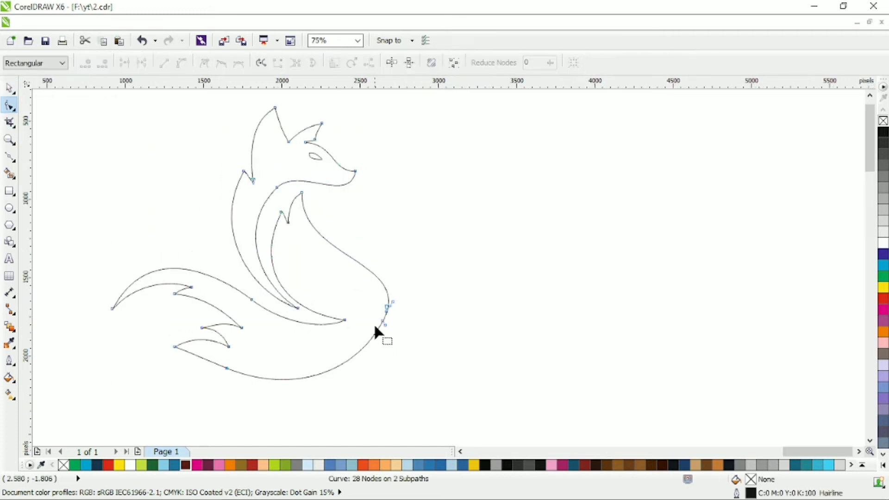
left_click(375, 324)
key("Delete")
left_click(379, 327)
left_click_drag(422, 258, 396, 259)
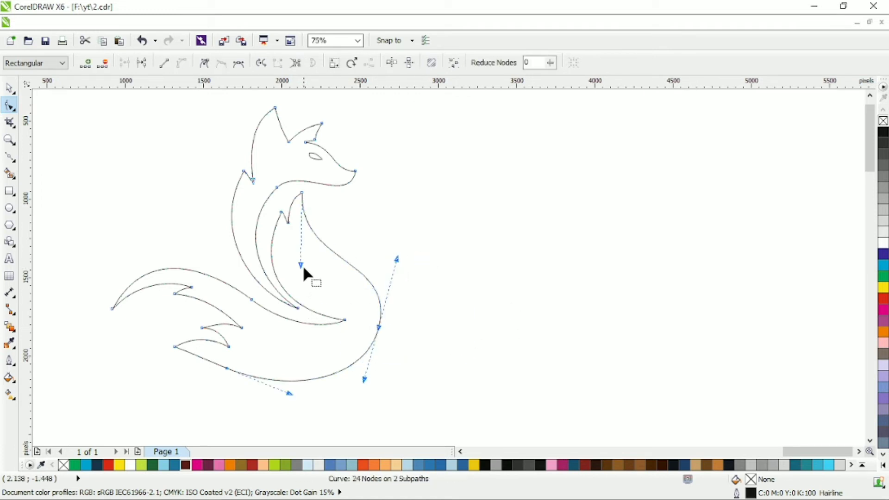
Replace the rear node with one node above and one below it, and extend the upper handle to round the rump
double_click(367, 279)
double_click(351, 364)
double_click(379, 327)
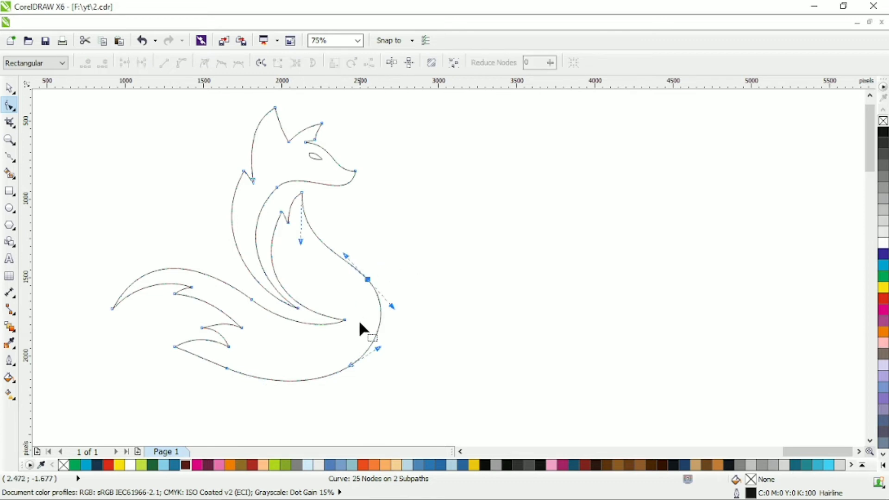
left_click_drag(392, 305, 405, 318)
scroll(381, 287, "left", 2)
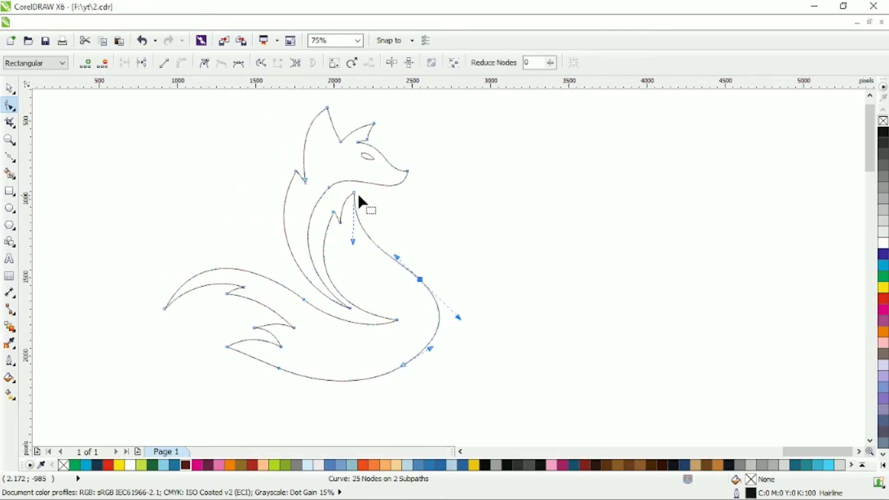
Nudge the body's upper tip slightly and shorten its handle to reshape the curve running down the back
left_click_drag(353, 193, 357, 192)
scroll(348, 203, "up", 1)
left_click_drag(333, 242, 335, 215)
left_click(367, 181)
Add nodes on the upper part of the body's back edge and pull one up into a small fur notch
double_click(402, 279)
left_click(388, 297)
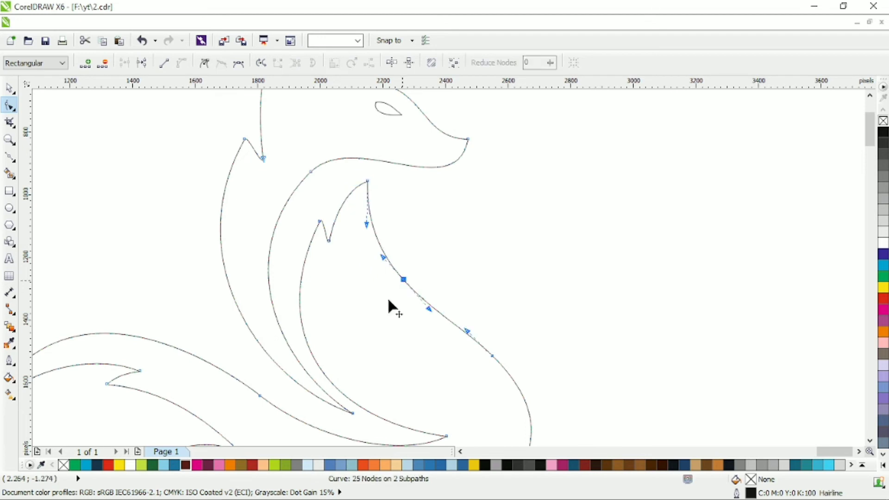
double_click(410, 287)
left_click_drag(409, 288, 401, 260)
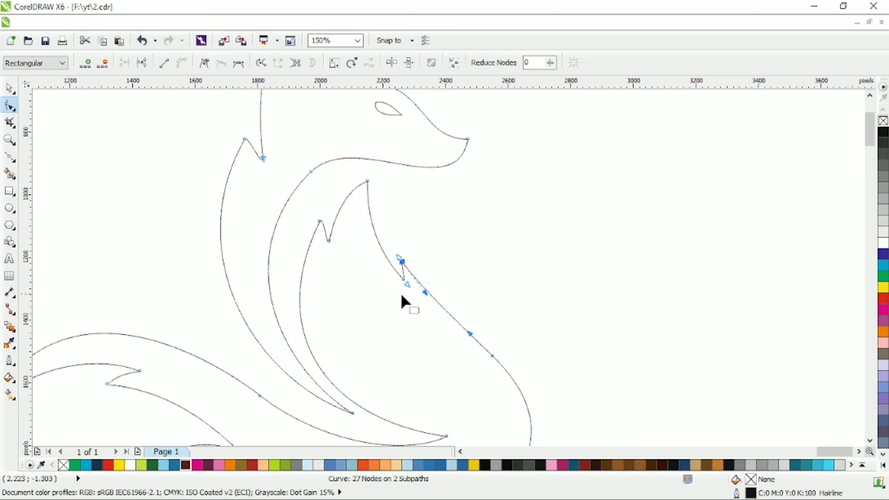
scroll(424, 301, "down", 1)
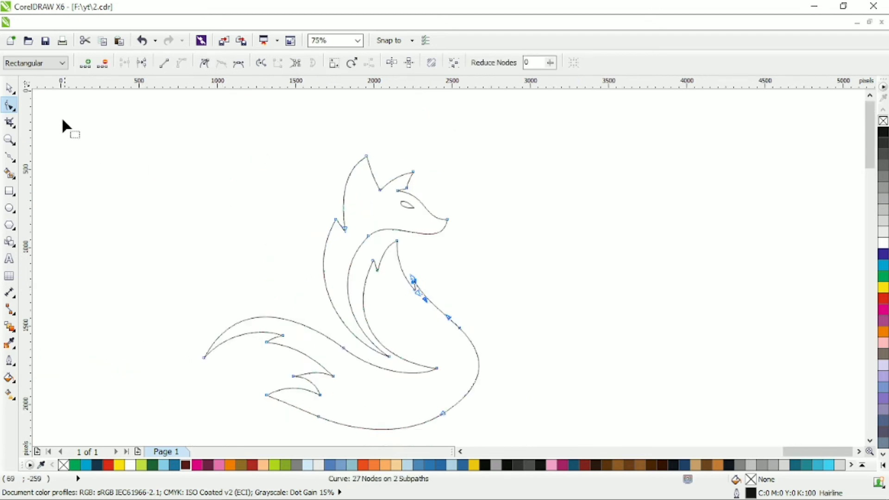
Add a fur notch to the neck's inner edge and adjust the curve from the notch to the neck's pointed lower end
scroll(348, 294, "up", 1)
double_click(345, 298)
left_click_drag(345, 302, 331, 278)
left_click_drag(342, 319, 340, 344)
left_click_drag(388, 391, 387, 400)
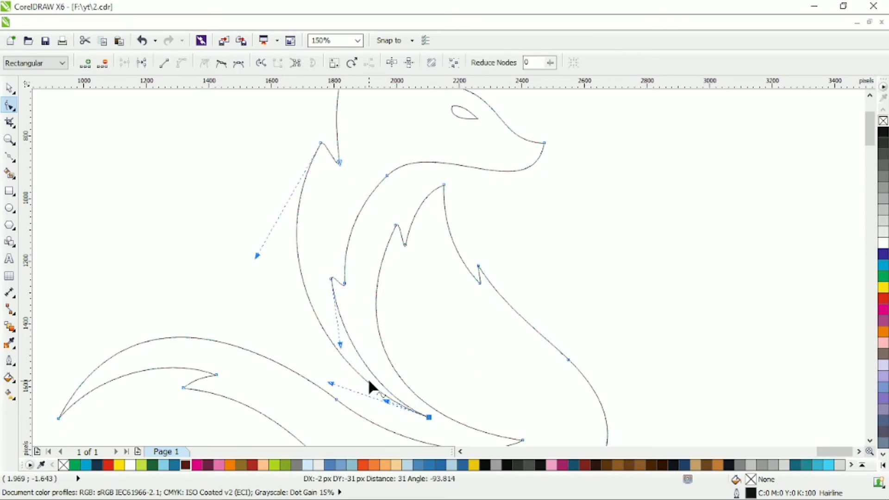
scroll(358, 358, "down", 1)
scroll(139, 194, "left", 1)
left_click(9, 88)
left_click(220, 173)
scroll(475, 194, "down", 1)
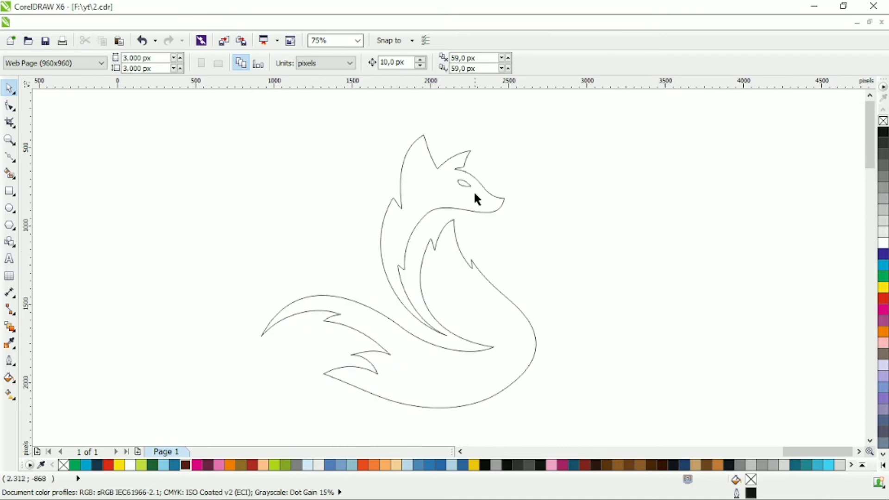
Trim the eye shape out of the fox's head and delete the separate eye curve
key("ctrl+a")
left_click(420, 63)
left_click(444, 116)
left_click(461, 185)
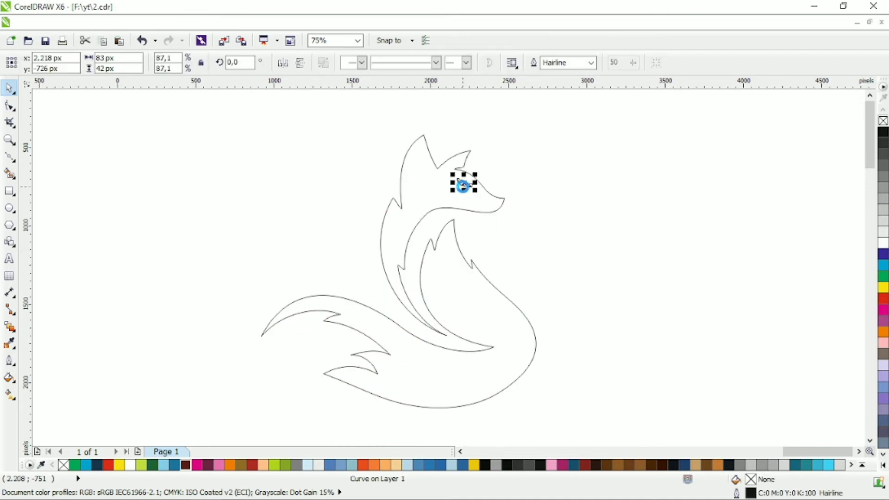
key("Delete")
Fill the fox shape with red
left_click(460, 185)
left_click(108, 465)
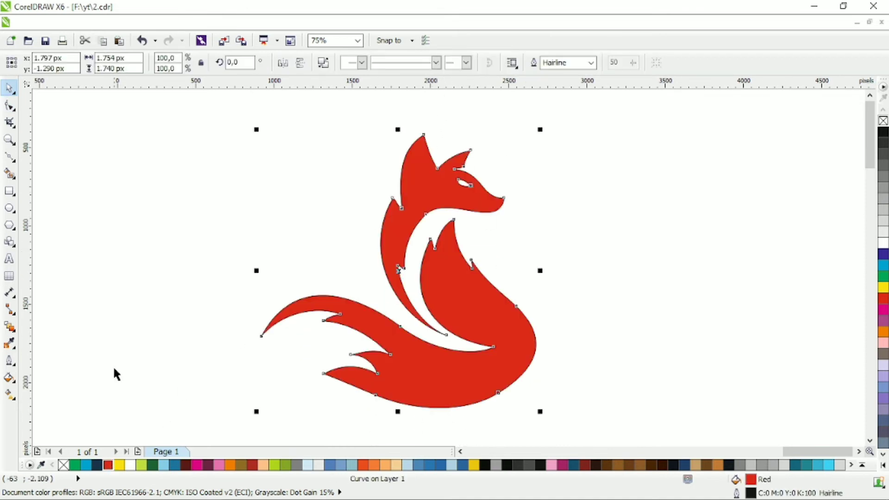
Remove the outline from the red fox shape
right_click(65, 463)
left_click(231, 398)
left_click(478, 308)
Apply a linear red-to-yellow fountain fill to the fox, running from the tail diagonally up past the back of the body
left_click(9, 395)
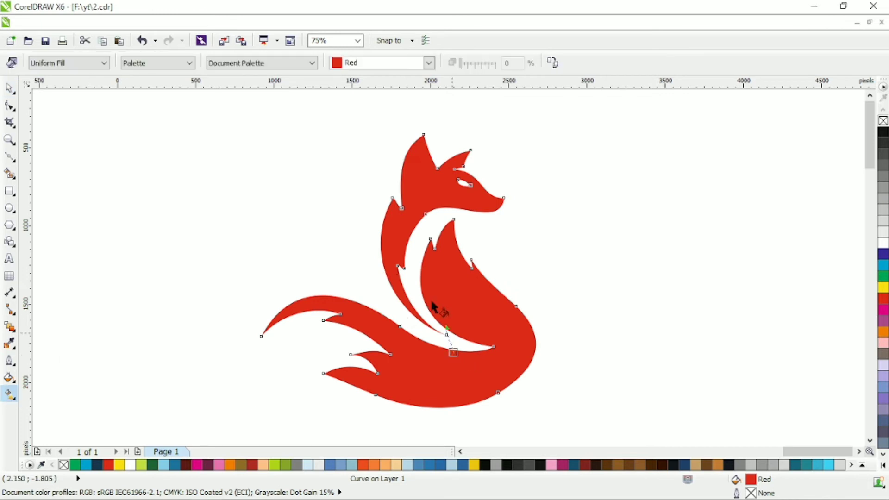
left_click_drag(431, 302, 271, 81)
left_click(120, 465)
left_click_drag(532, 171, 591, 101)
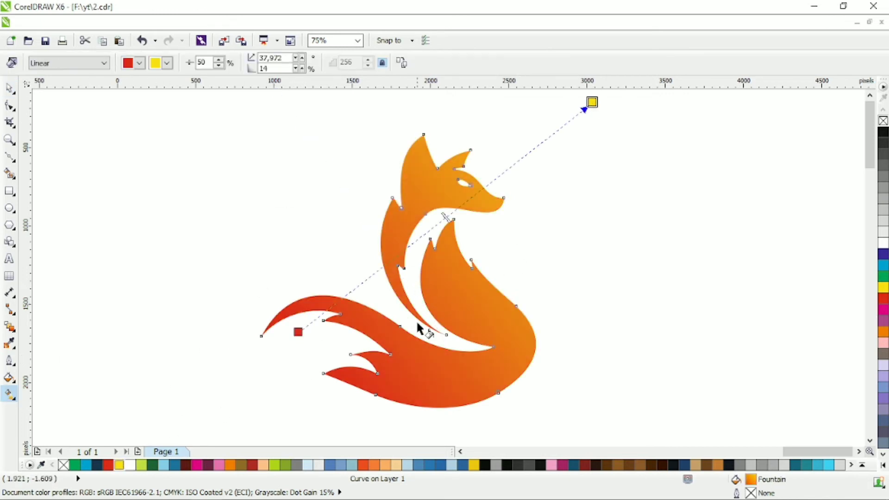
left_click_drag(417, 323, 534, 118)
left_click_drag(332, 311, 709, 201)
key("space")
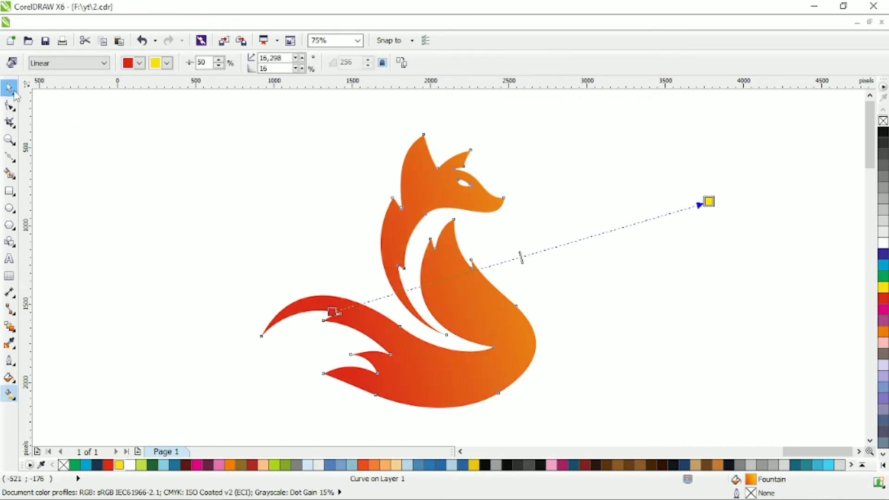
Scale the fox down proportionally to about 1400 px wide
scroll(462, 206, "down", 2)
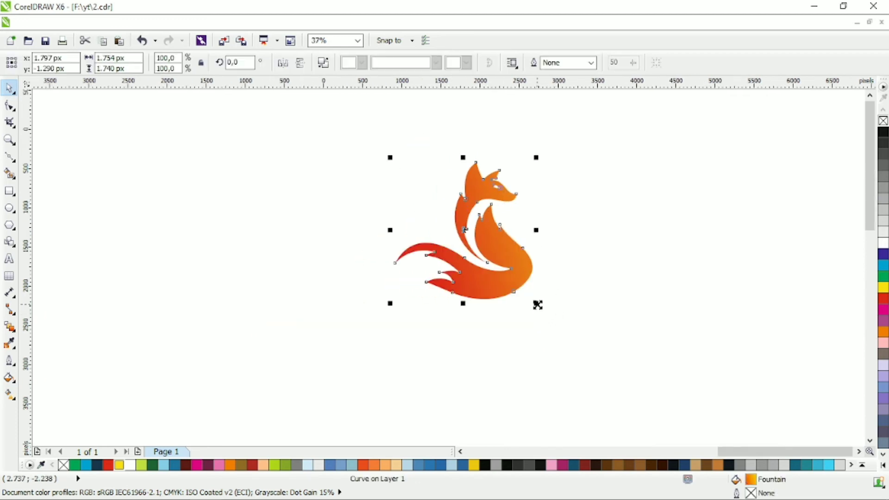
left_click_drag(537, 305, 525, 291)
left_click(561, 199)
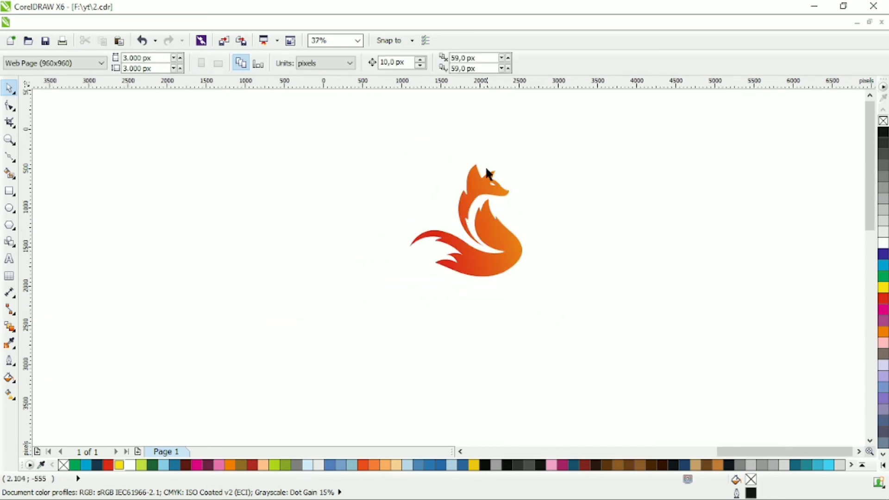
Examine the gradient-filled fox, checking the head and fur notches up close and the whole silhouette
scroll(482, 180, "up", 4)
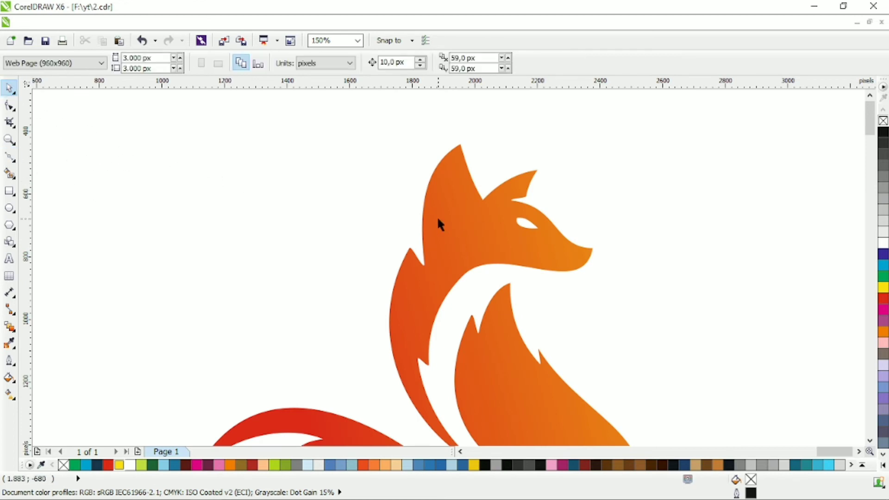
scroll(438, 218, "down", 2)
key("alt+Right")
key("alt+Down")
key("alt+Down")
key("alt+Down")
key("alt+Down")
key("alt+Down")
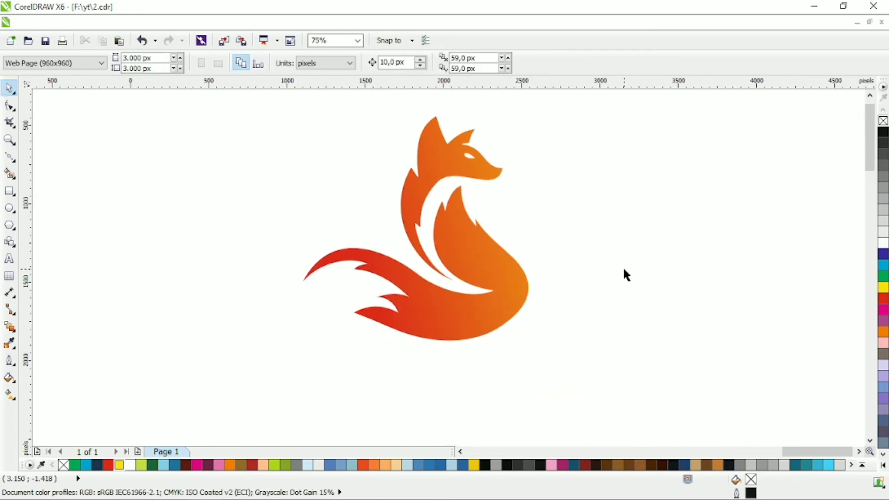
Replace the tip node of the tail's middle tuft and adjust its curve handles to form a shorter, pointed tuft
left_click(478, 285)
left_click(10, 106)
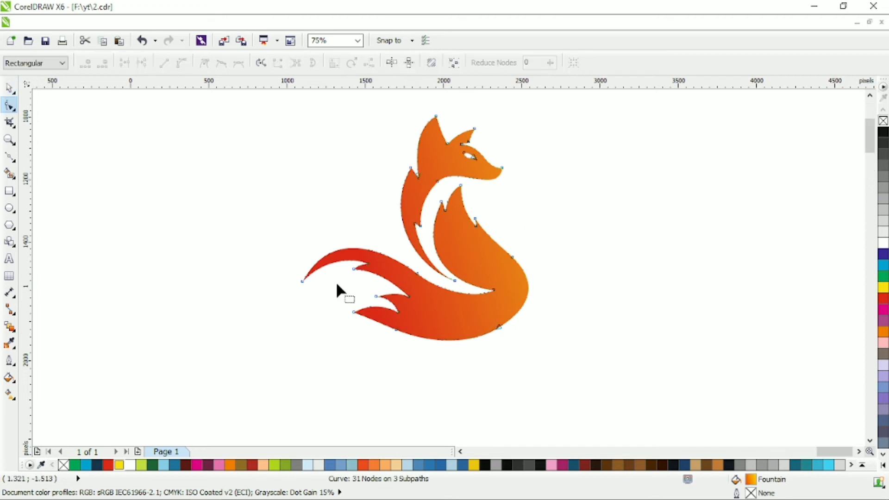
scroll(339, 289, "up", 2)
double_click(480, 300)
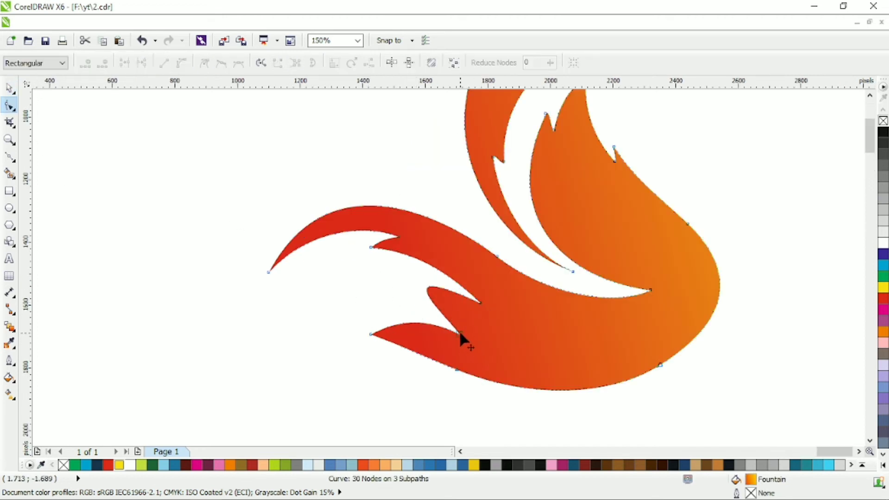
left_click(460, 332)
double_click(429, 301)
left_click_drag(430, 302, 425, 307)
left_click_drag(432, 318, 447, 309)
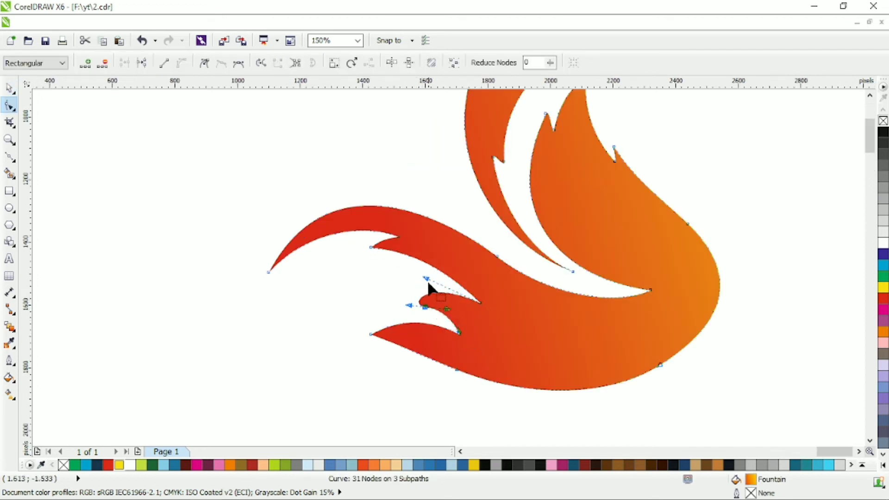
left_click_drag(426, 278, 446, 296)
scroll(468, 274, "down", 1)
left_click(9, 88)
left_click(374, 236)
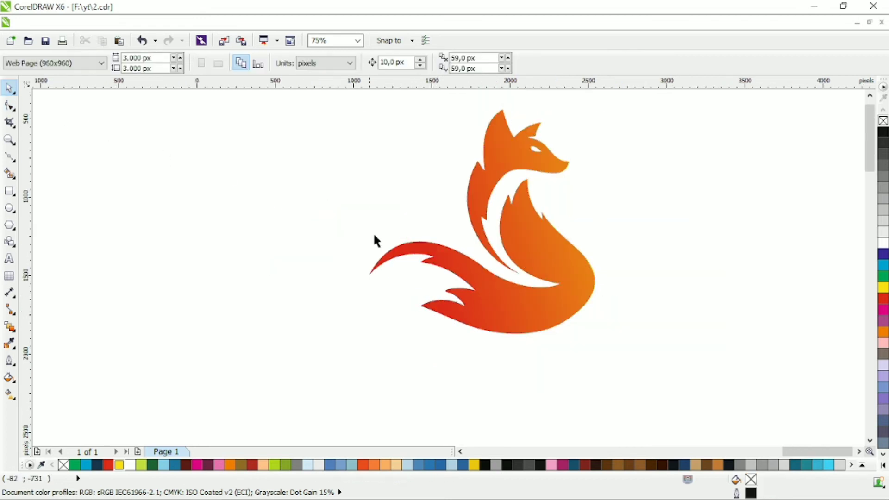
Scale the fox down proportionally to about 900 px wide
left_click(561, 258)
left_click_drag(568, 342, 492, 295)
left_click(531, 239)
Add the artistic text REDFOXMEDIA below the fox
left_click(9, 259)
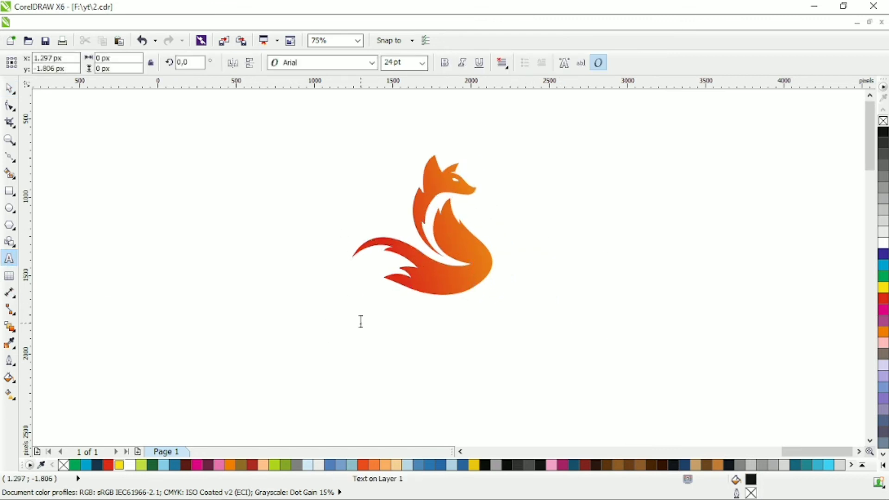
left_click(361, 318)
type("FOX")
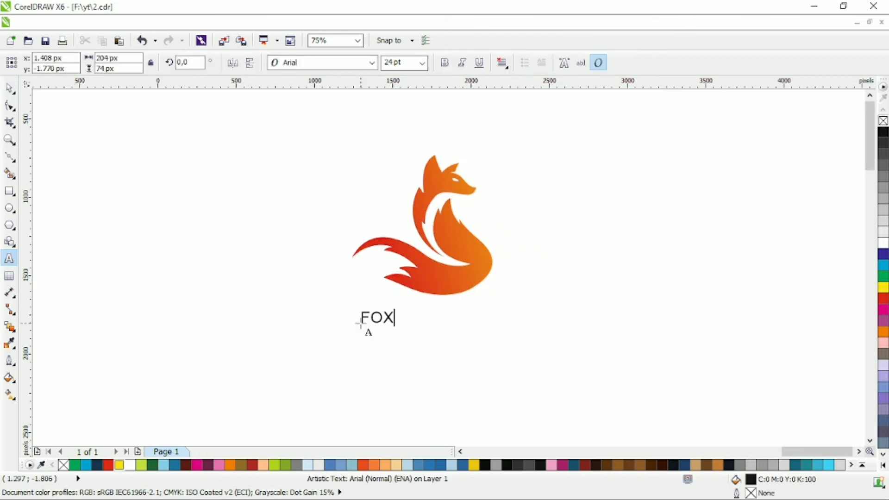
type("MEDIA")
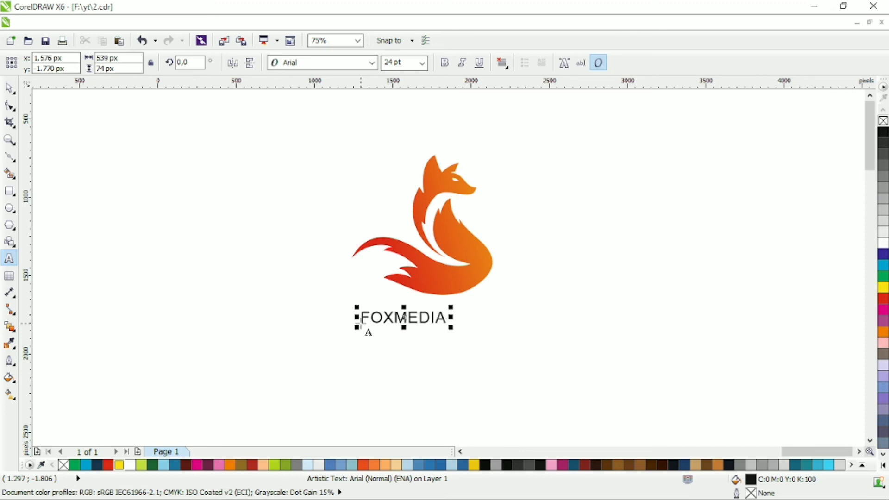
left_click(361, 319)
type("RED")
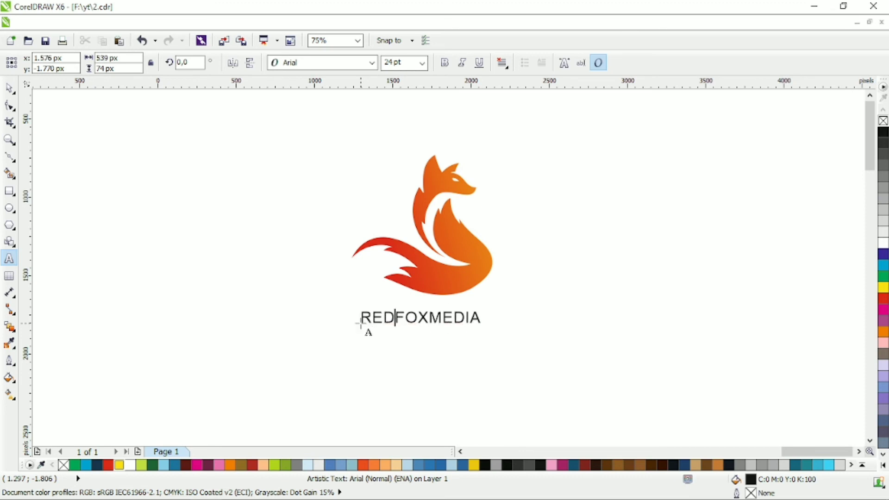
Set the REDFOXMEDIA text to Calibri Light and the word FOX within it to Calibri Bold
left_click(9, 87)
left_click(372, 62)
left_click(368, 104)
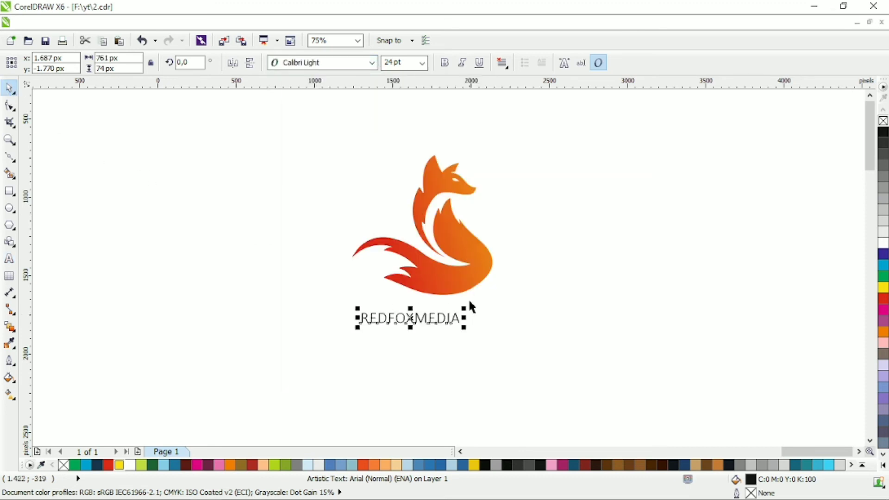
double_click(397, 316)
left_click_drag(387, 318, 414, 318)
left_click(373, 63)
mouse_move(359, 111)
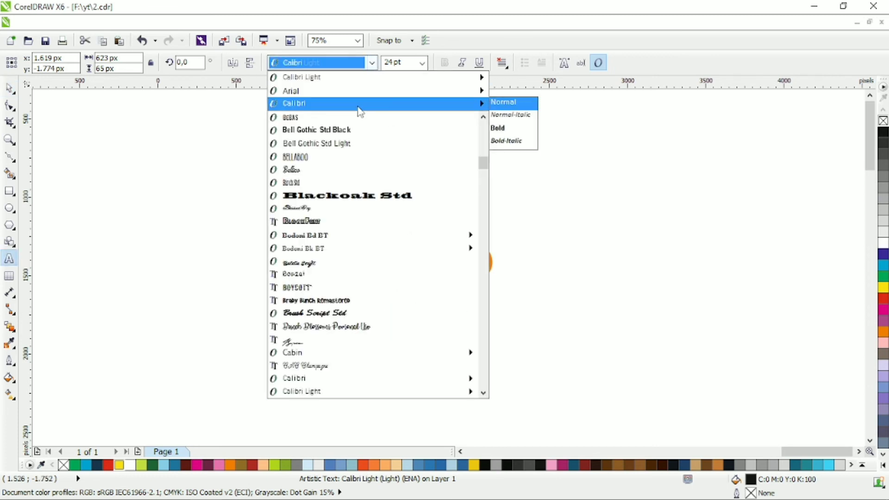
left_click(498, 129)
Enlarge the REDFOXMEDIA text proportionally to 37.67 pt
left_click(10, 87)
left_click(506, 355)
left_click_drag(506, 355, 520, 359)
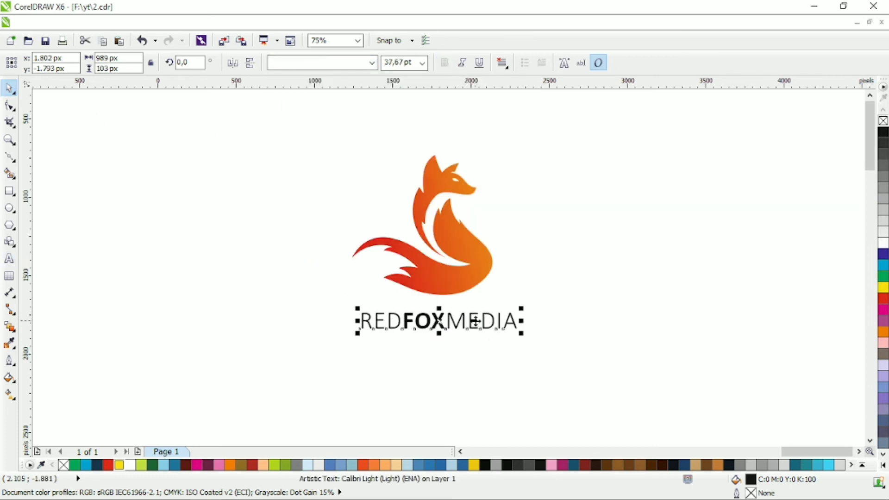
Duplicate the REDFOXMEDIA text directly below itself and replace the copy's wording with LOGO DESIGN
left_click_drag(475, 320, 475, 343)
right_click(476, 342)
double_click(475, 342)
key("ctrl+a")
type("LOGO DESIGN")
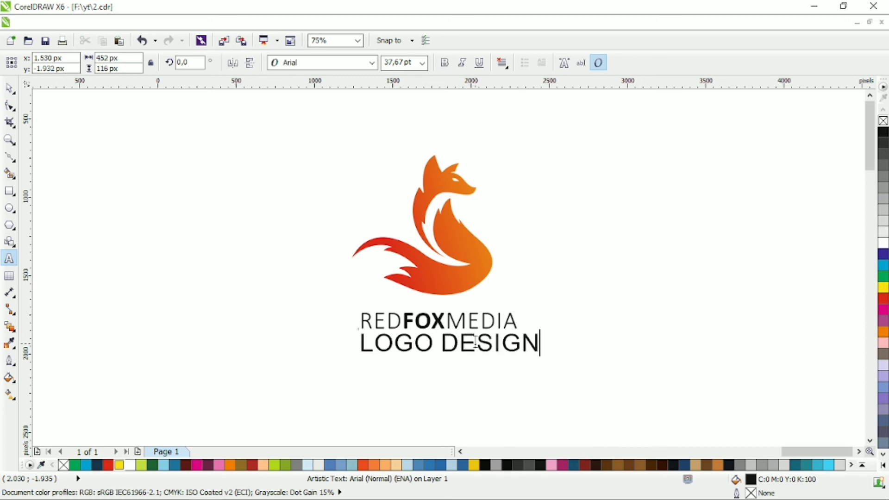
key("ctrl+space")
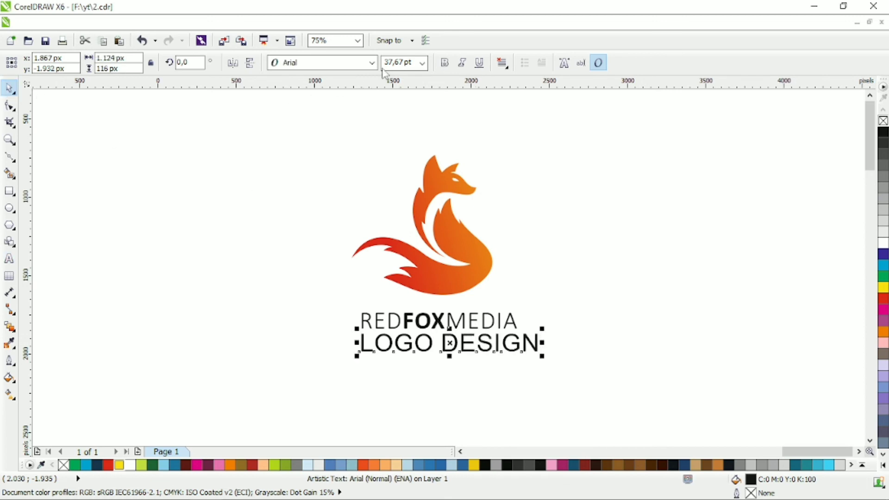
Turn the LOGO DESIGN line into a small bold tagline of 9.398 pt with wide letter spacing
left_click(371, 62)
mouse_move(353, 107)
left_click(503, 127)
left_click_drag(512, 356, 484, 359)
key("F10")
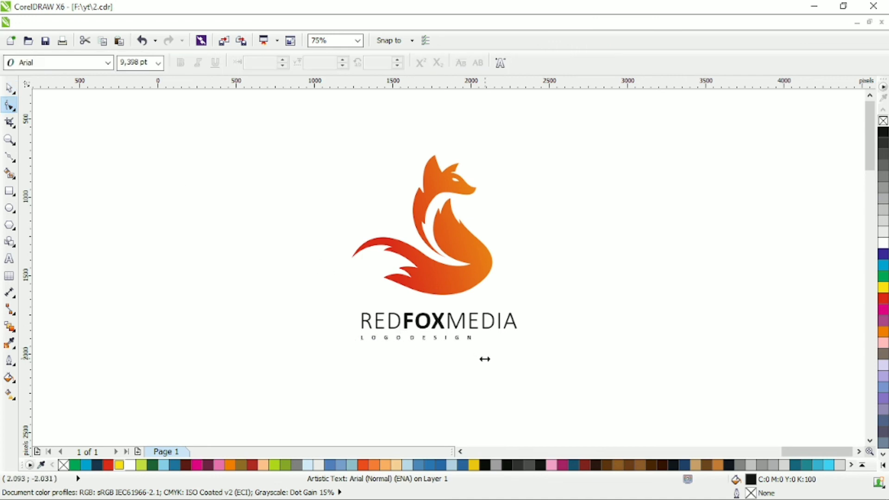
Centre both text lines horizontally under the fox and keep only the two lines selected
key("space")
left_click_drag(291, 123, 597, 366)
left_click(481, 277, "shift")
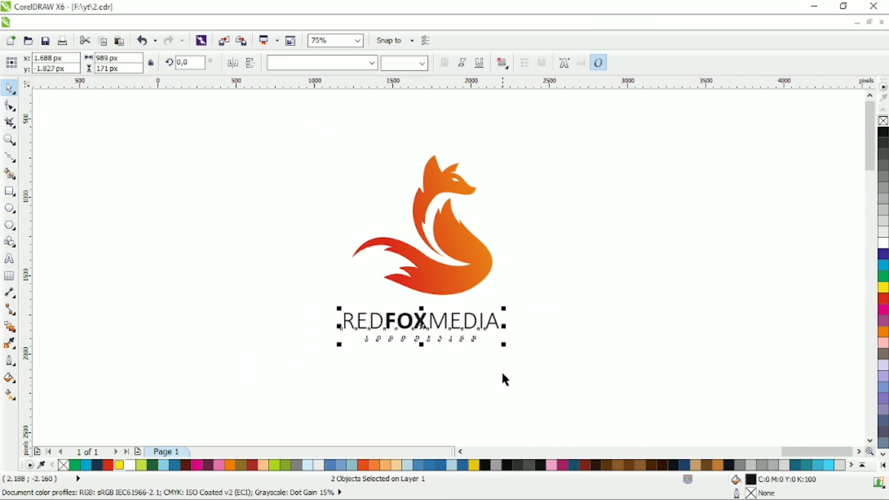
Enlarge both text lines to 1308 px wide, slightly lower under the fox, and fill them with dark maroon
left_click_drag(503, 344, 528, 356)
left_click_drag(512, 325, 512, 330)
left_click(188, 464)
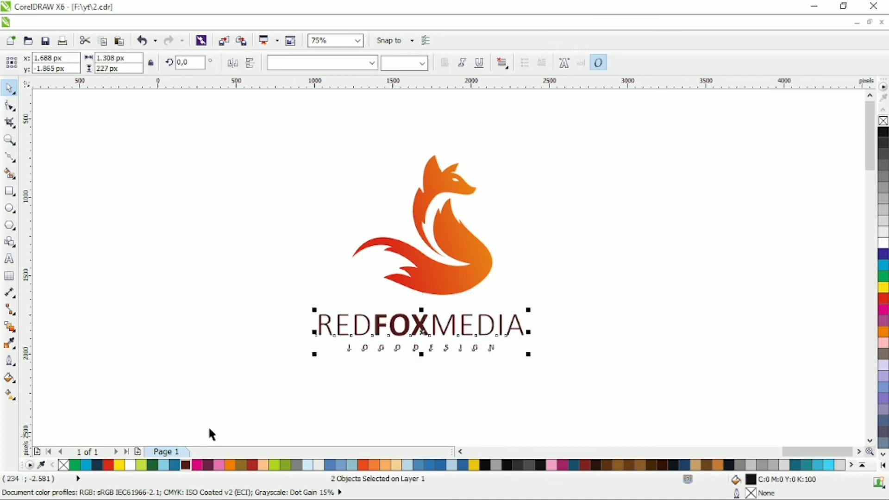
Fill the LOGO DESIGN tagline with dark red
left_click(296, 384)
left_click_drag(303, 378, 542, 338)
left_click(252, 465)
left_click(288, 392)
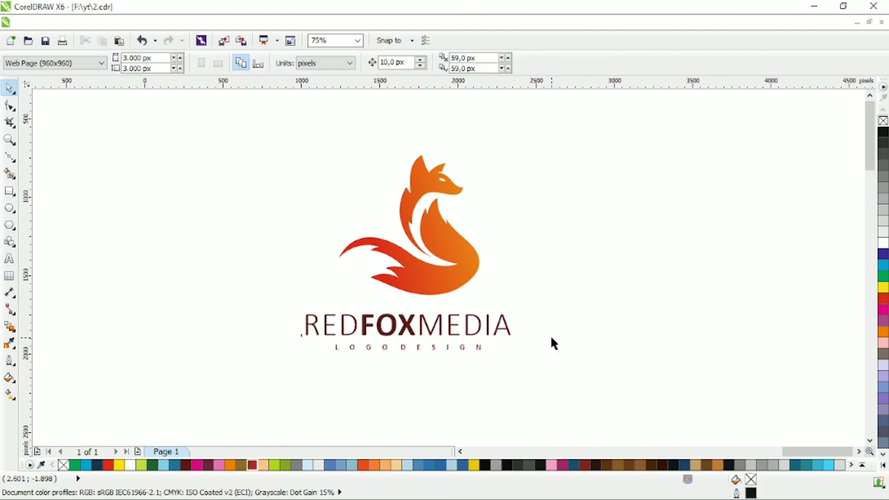